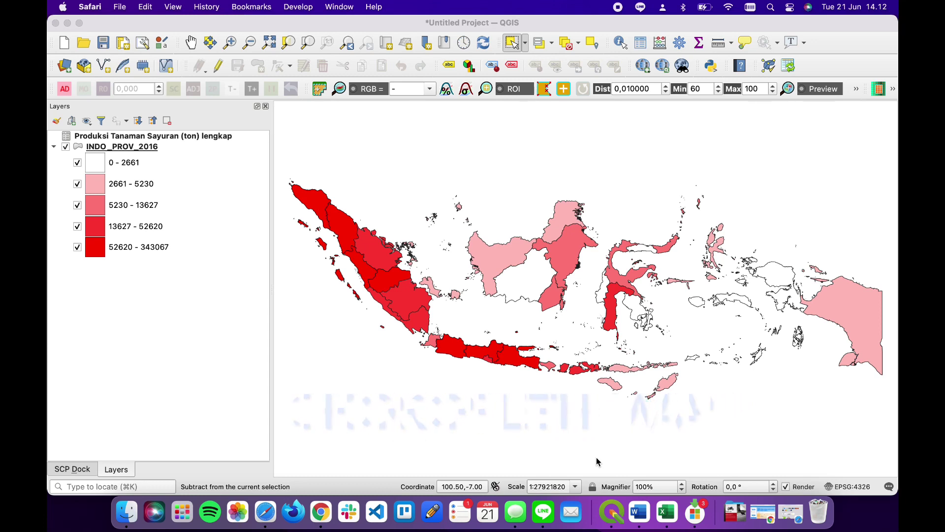
Start a new blank project without saving the current one, and switch to Finder to view the "Data Atribut dan peta tematik" folder
click(65, 46)
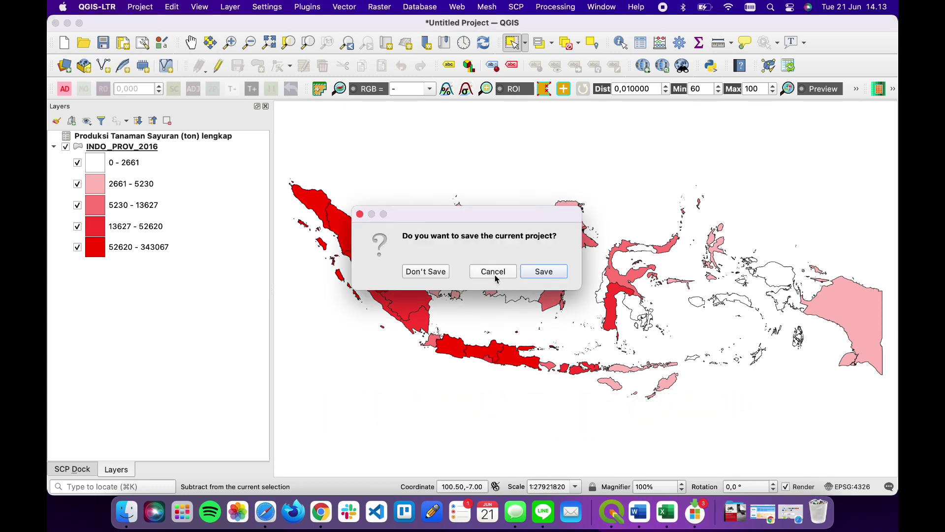
click(443, 272)
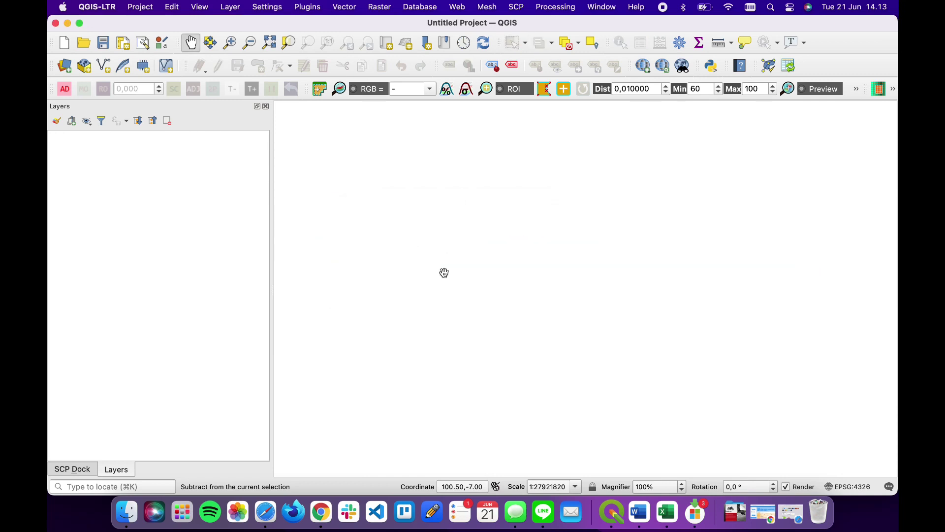
key(super+Tab)
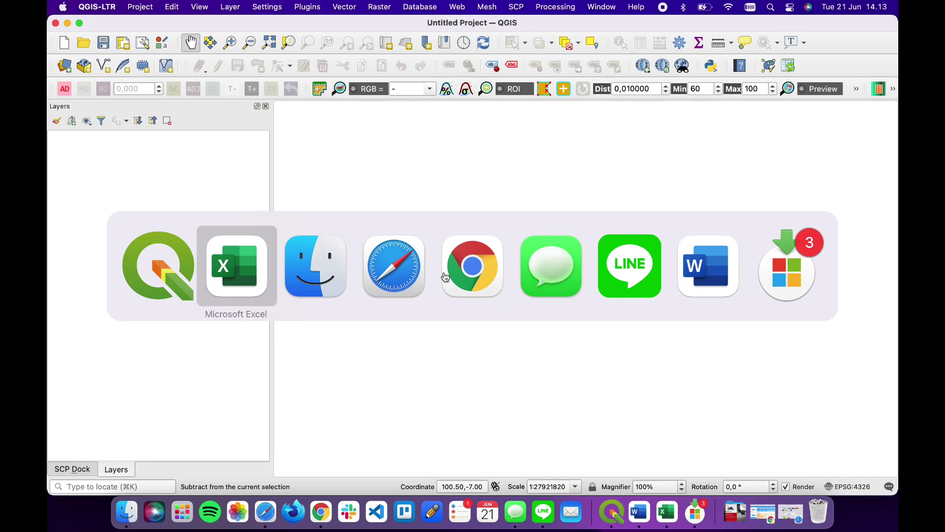
key(super+Tab)
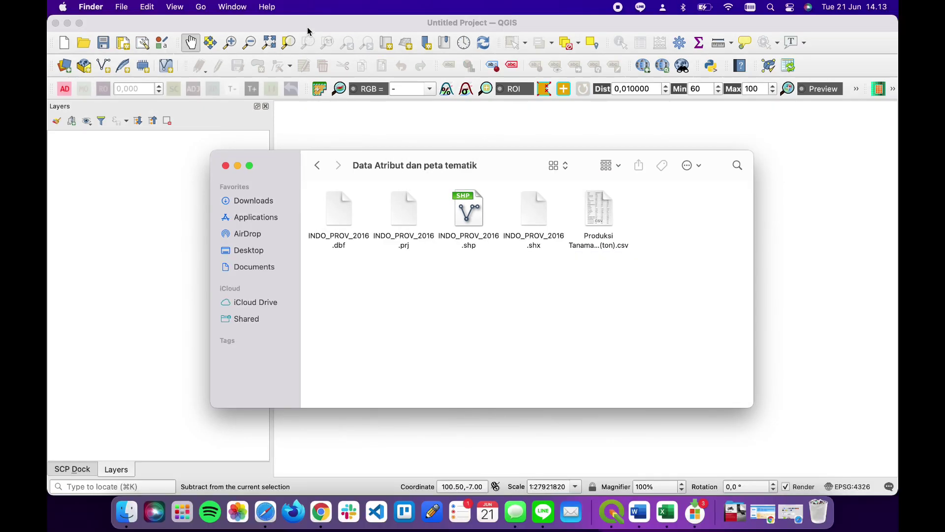
Back in QGIS, add INDO_PROV_2016.shp from the "Data Atribut dan peta tematik" folder as a vector layer
click(307, 29)
click(224, 8)
mouse_move(241, 50)
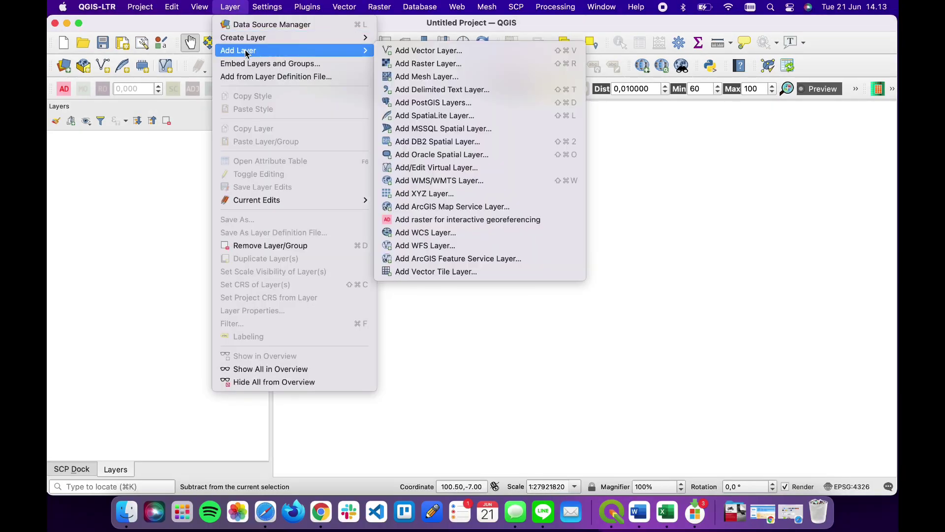
click(447, 56)
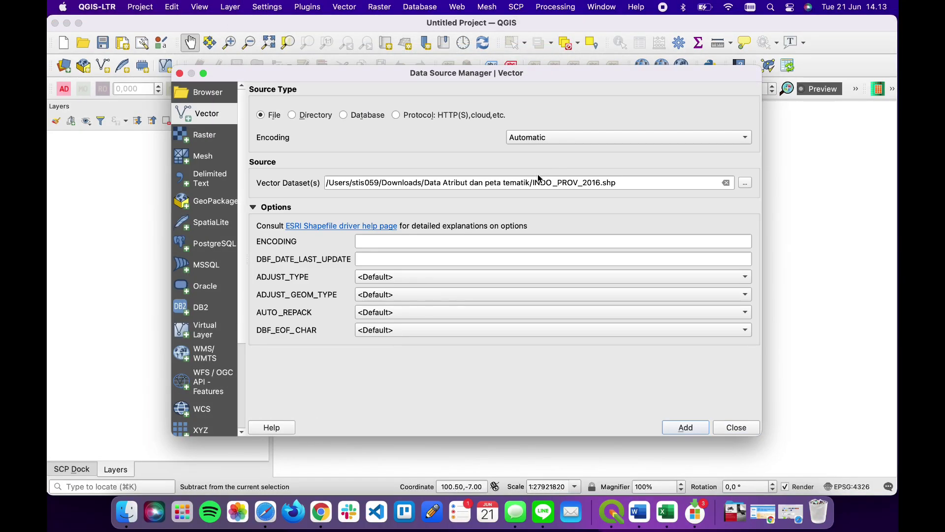
click(745, 183)
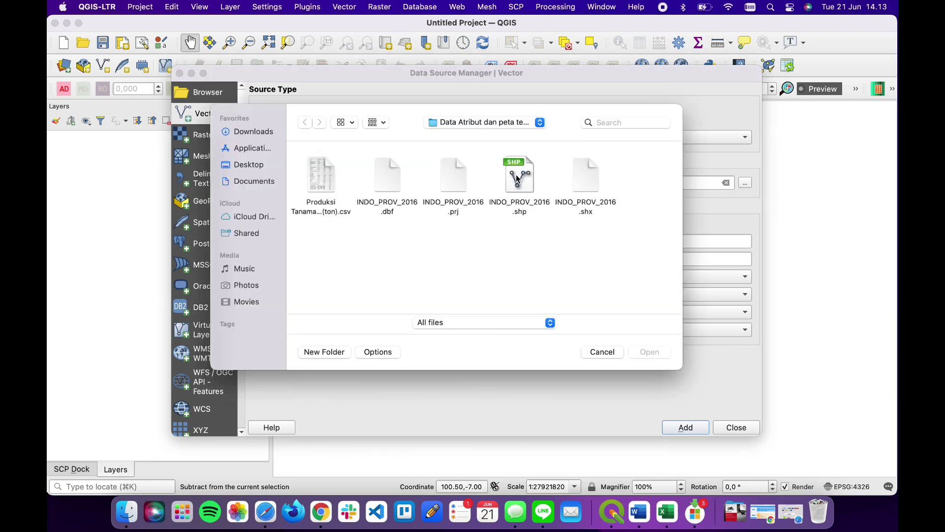
click(518, 179)
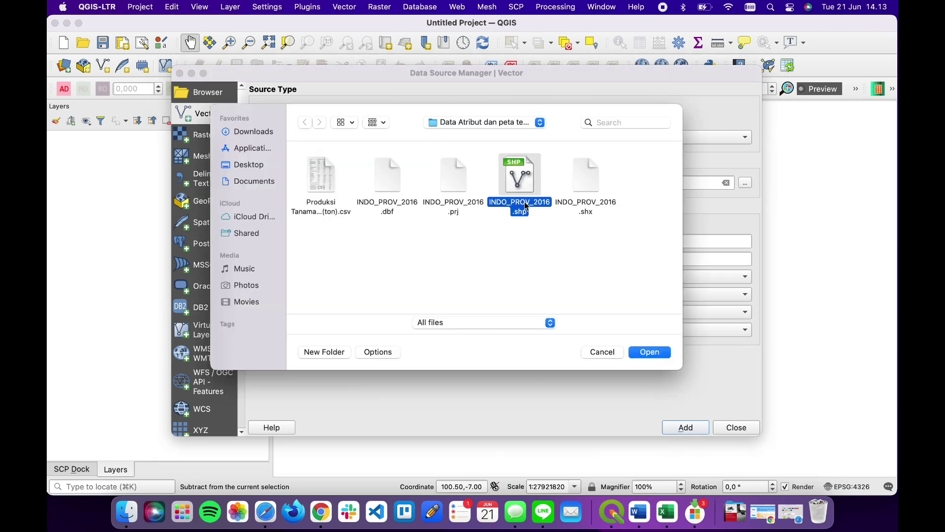
click(647, 352)
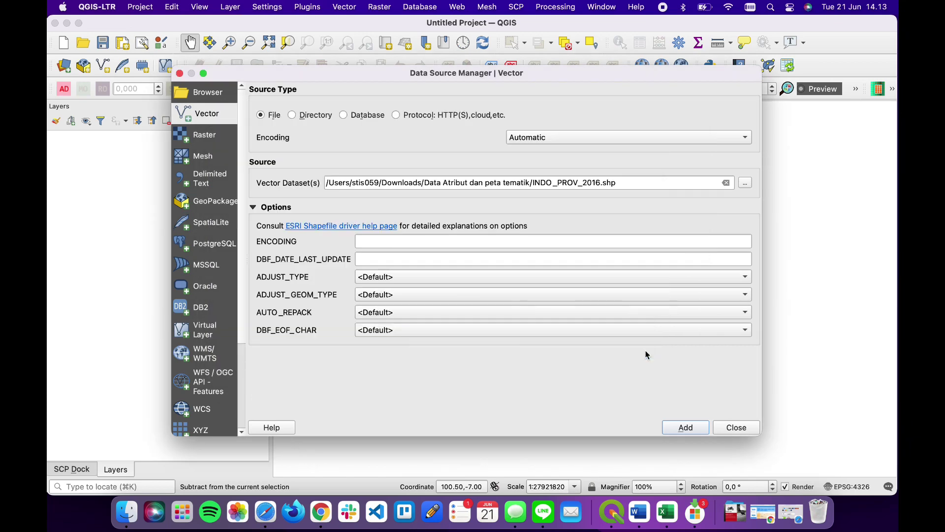
click(703, 428)
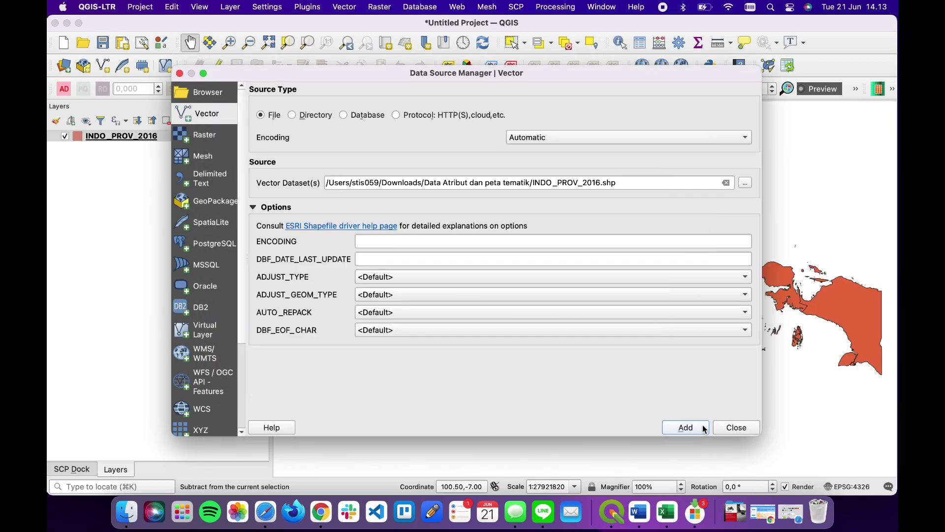
click(735, 428)
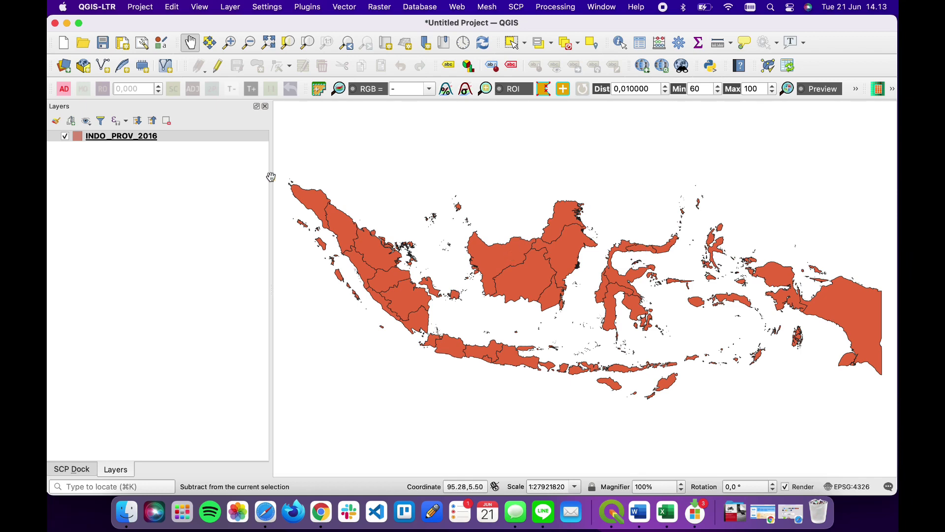
Examine the attribute table of the INDO_PROV_2016 layer sorted by PROVNO in ascending order, and close it
click(211, 137)
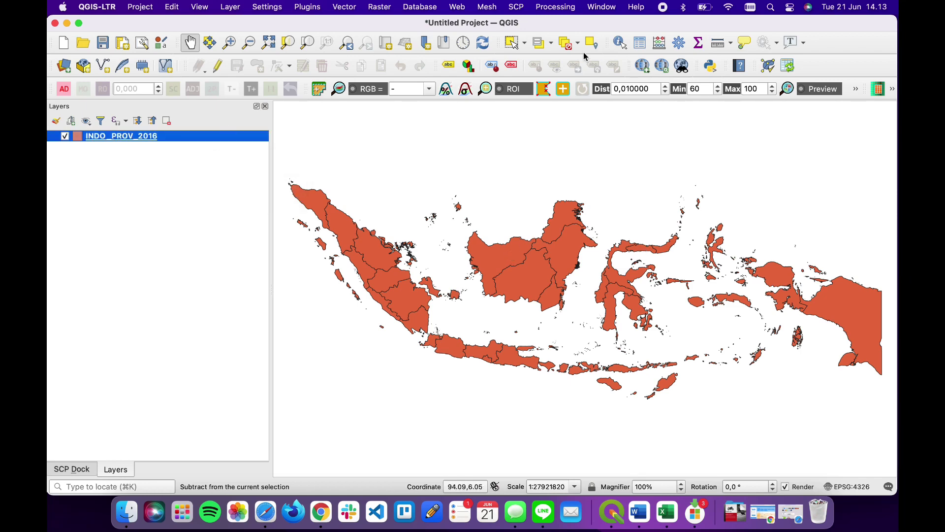
click(641, 44)
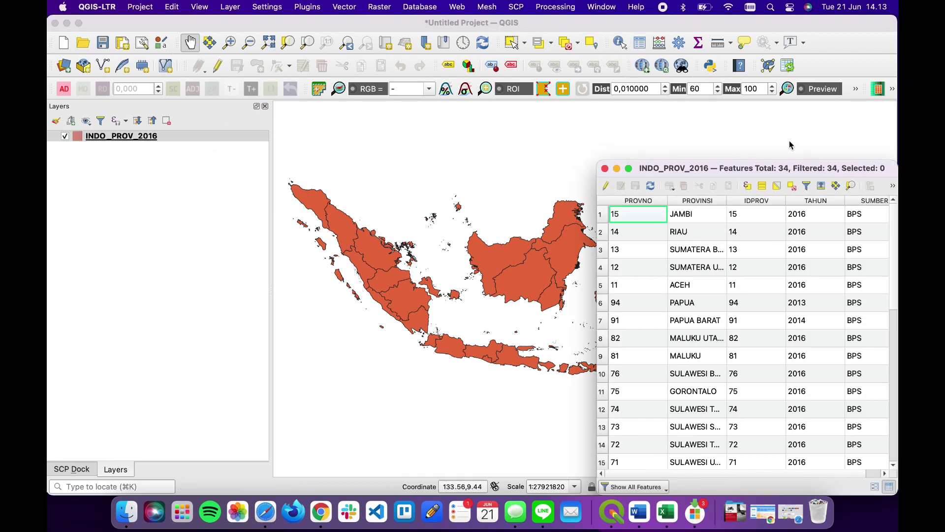
drag(771, 169, 708, 71)
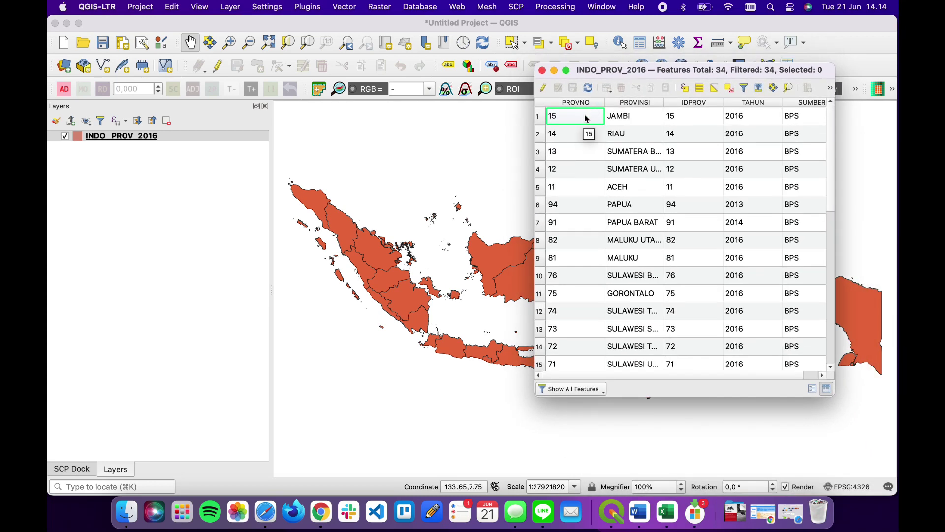
click(583, 104)
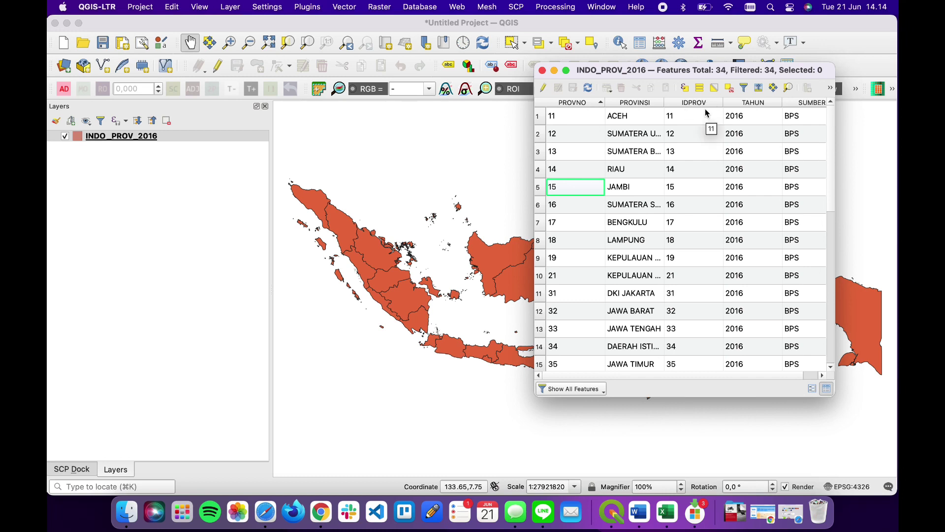
click(542, 71)
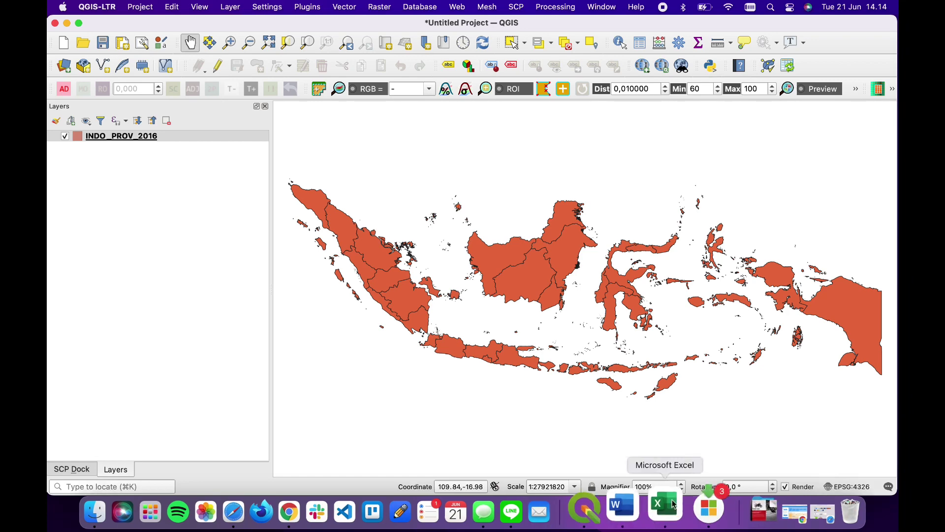
Switch to the "Produksi Tanaman Sayuran (ton)" sheet in Excel and insert an empty column before the Provinsi column
key(super+Tab)
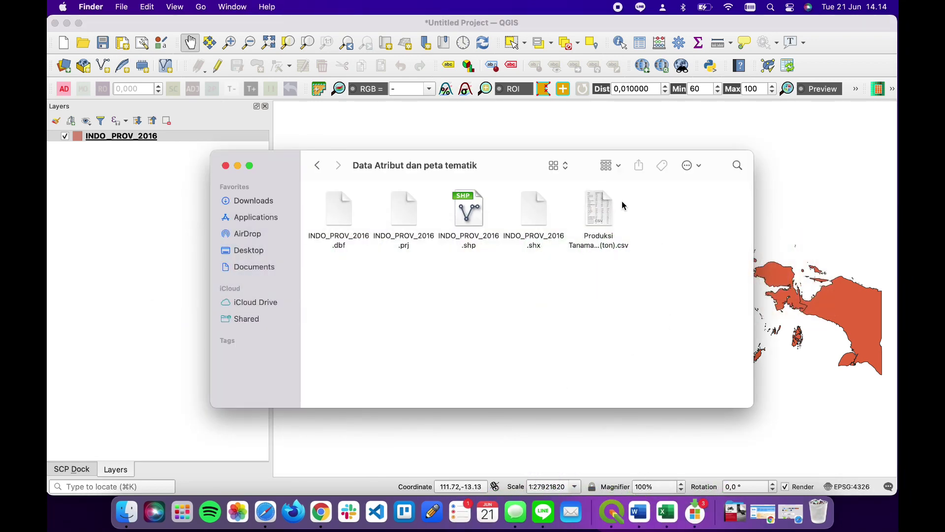
key(super+Tab)
key(super+Tab)
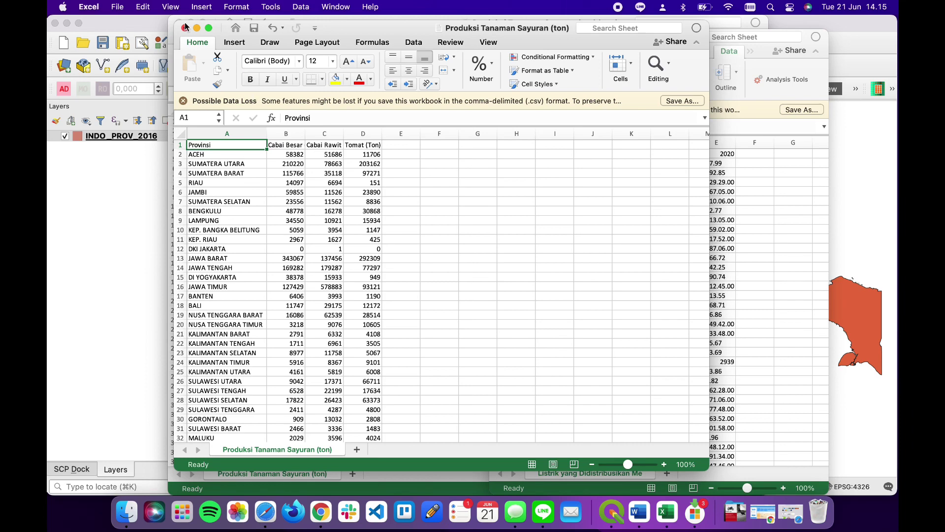
click(216, 138)
right_click(220, 134)
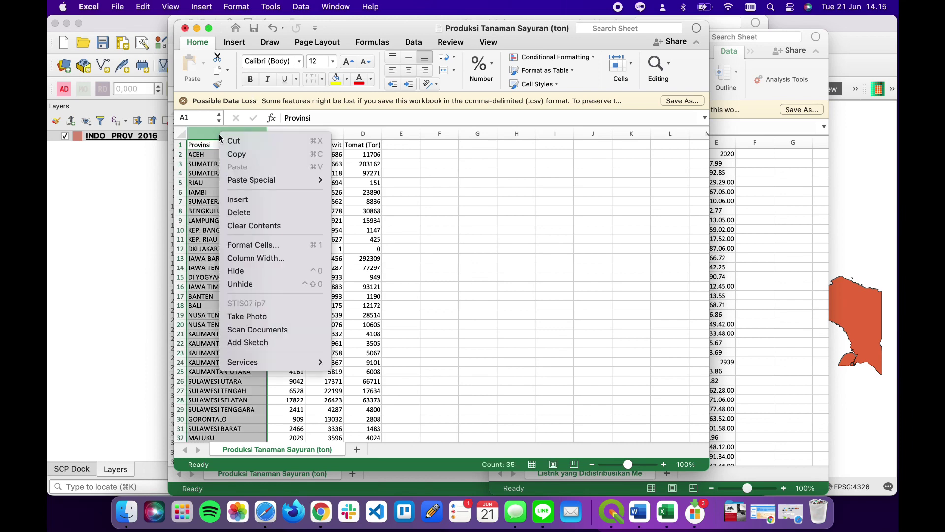
click(249, 199)
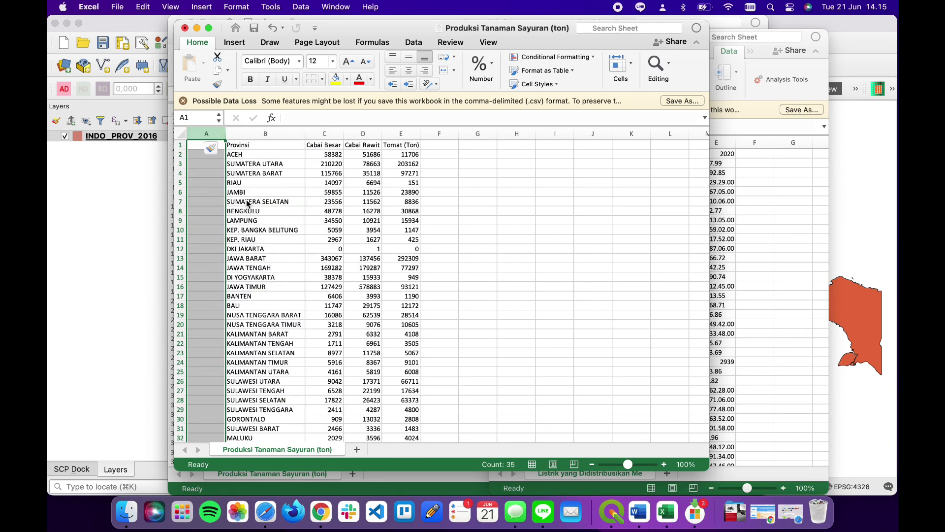
Enter provid as the header of the inserted column in cell A1
click(205, 172)
double_click(195, 146)
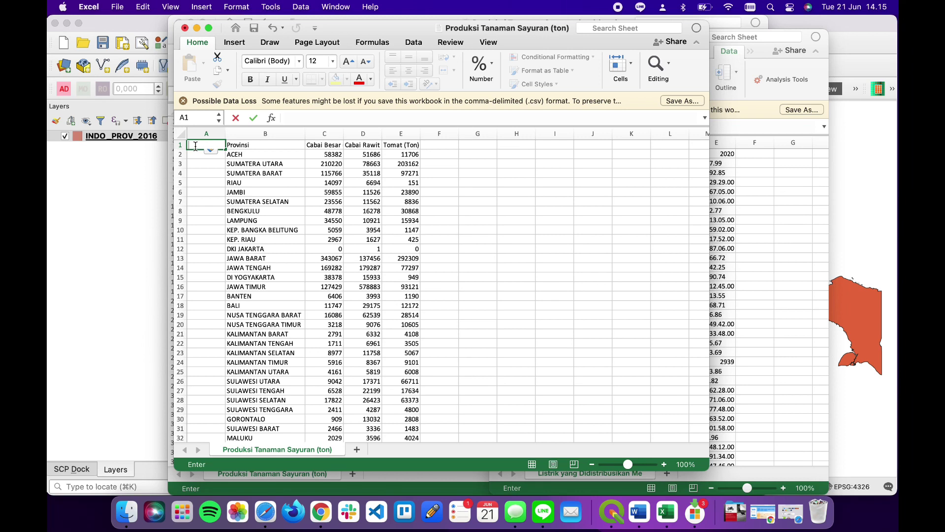
text(provid)
click(201, 164)
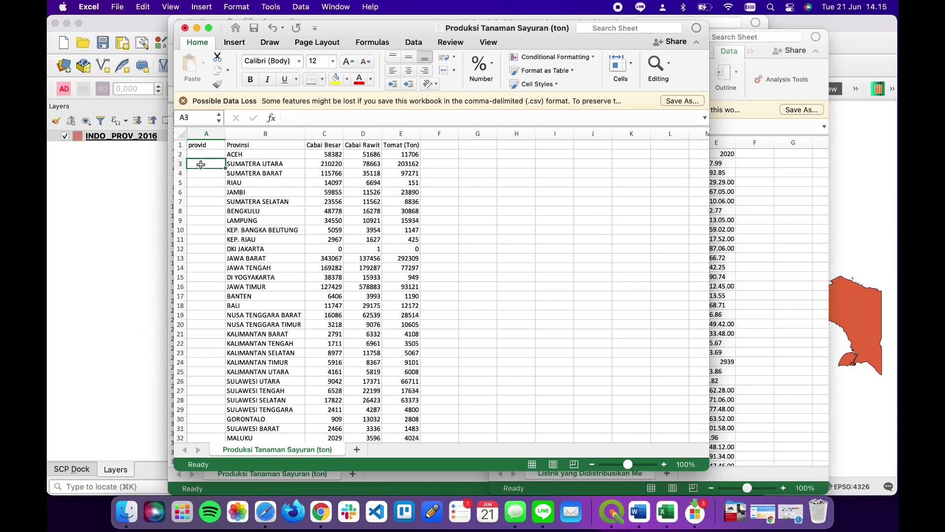
click(209, 154)
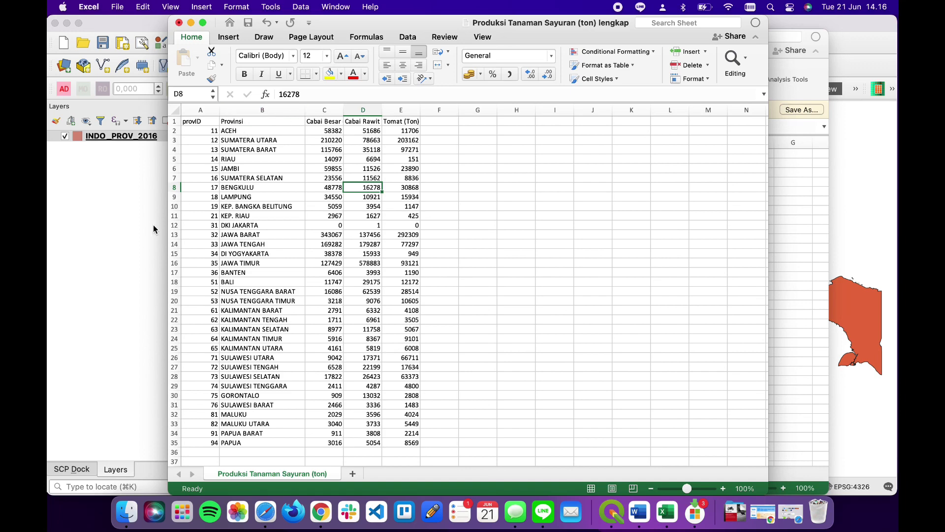
Return to QGIS and add "Produksi Tanaman Sayuran (ton) lengkap.csv" from Downloads as a delimited text layer without geometry
key(super+Tab)
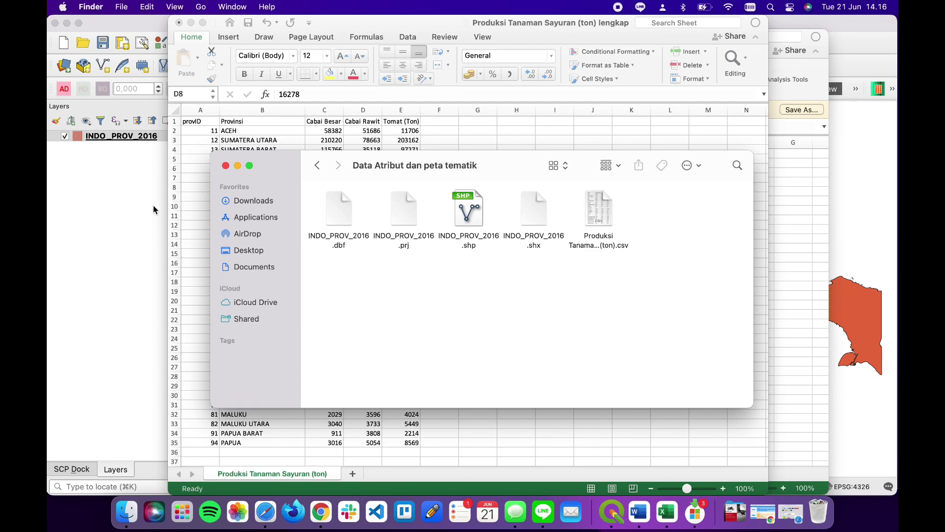
click(108, 212)
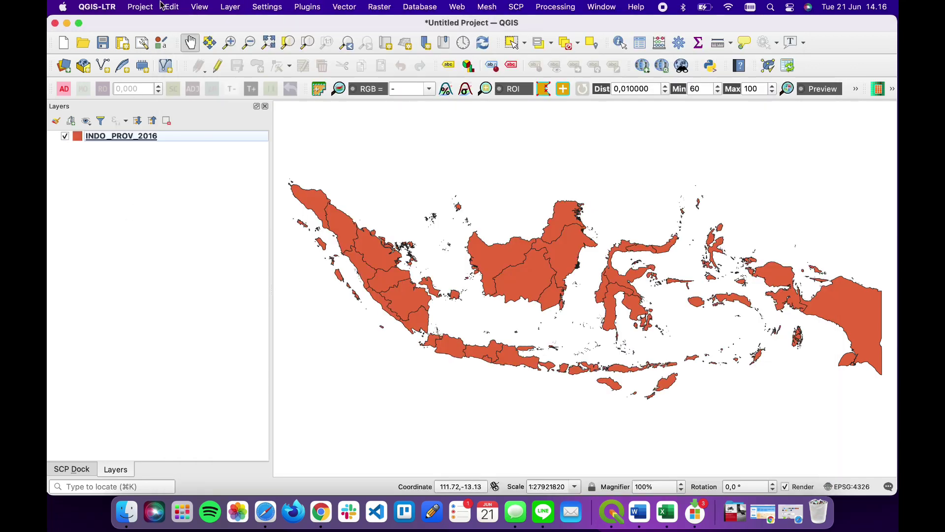
click(179, 7)
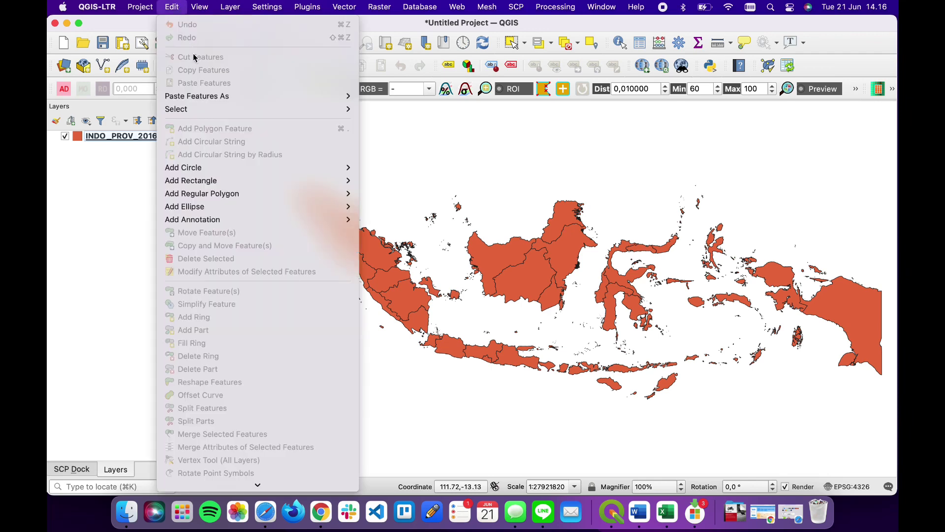
mouse_move(200, 101)
mouse_move(229, 7)
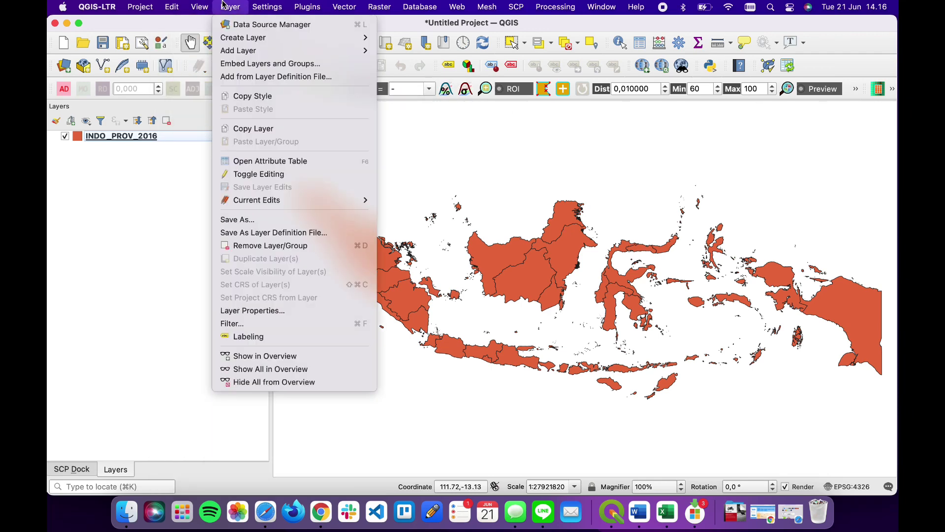
mouse_move(245, 51)
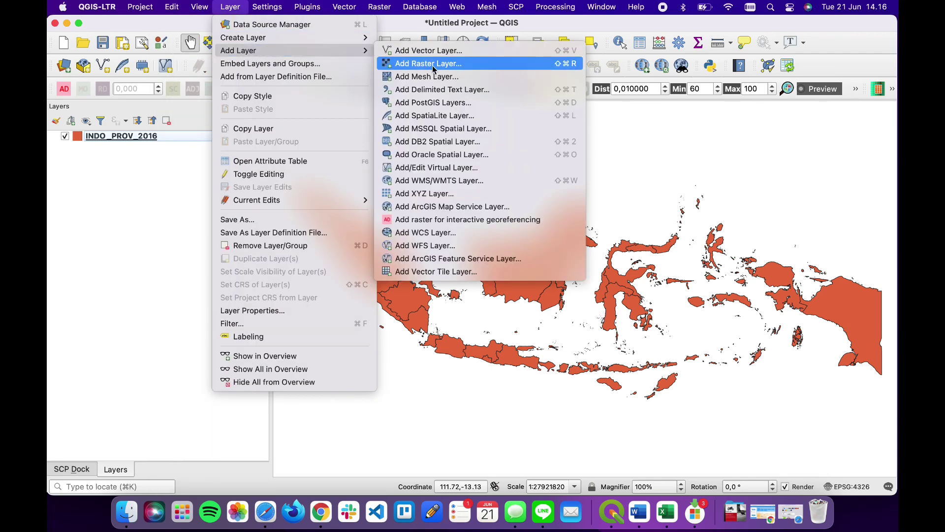
click(487, 90)
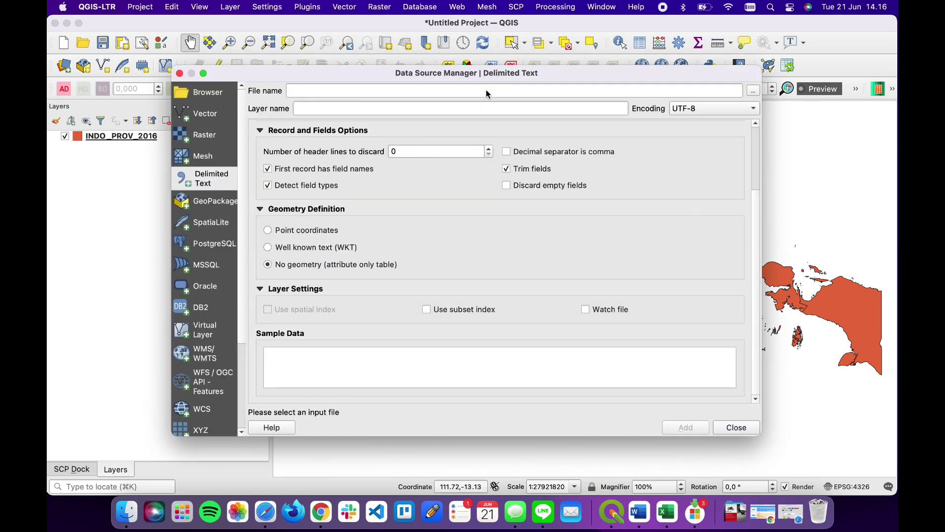
click(754, 94)
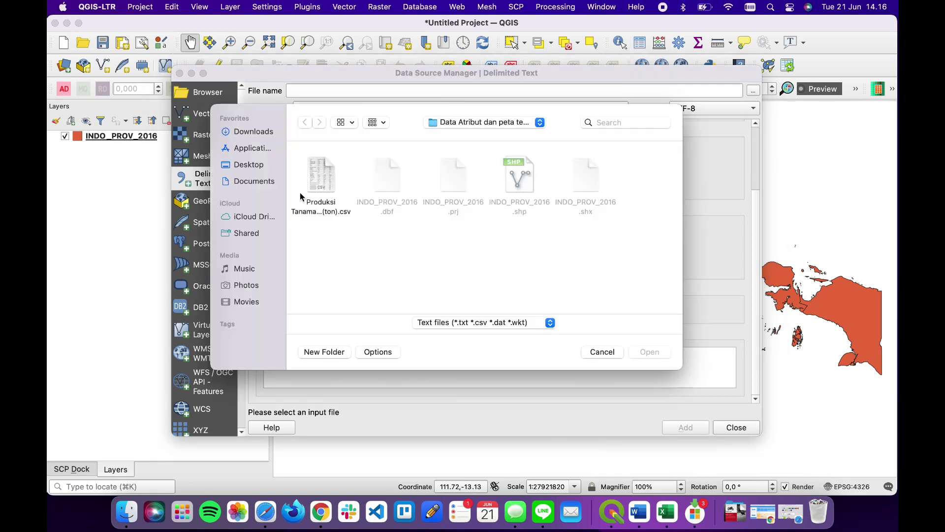
click(320, 191)
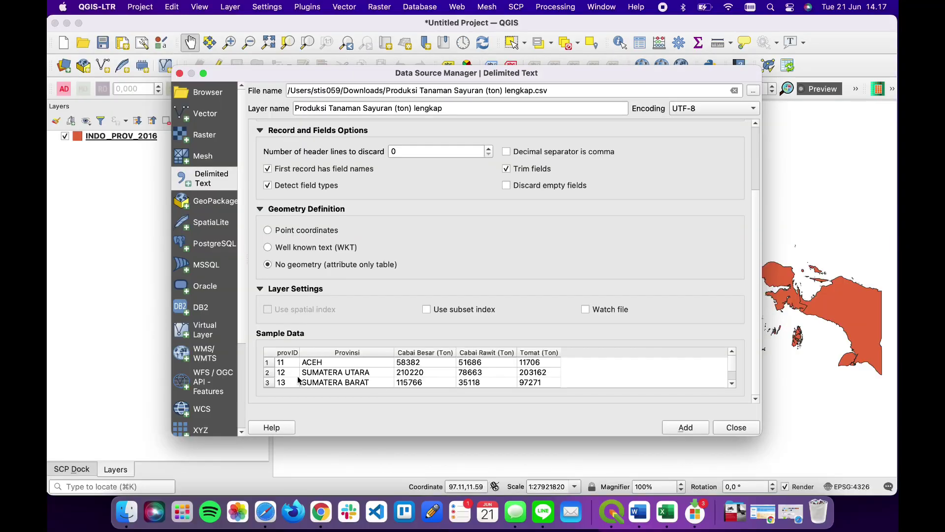
click(686, 428)
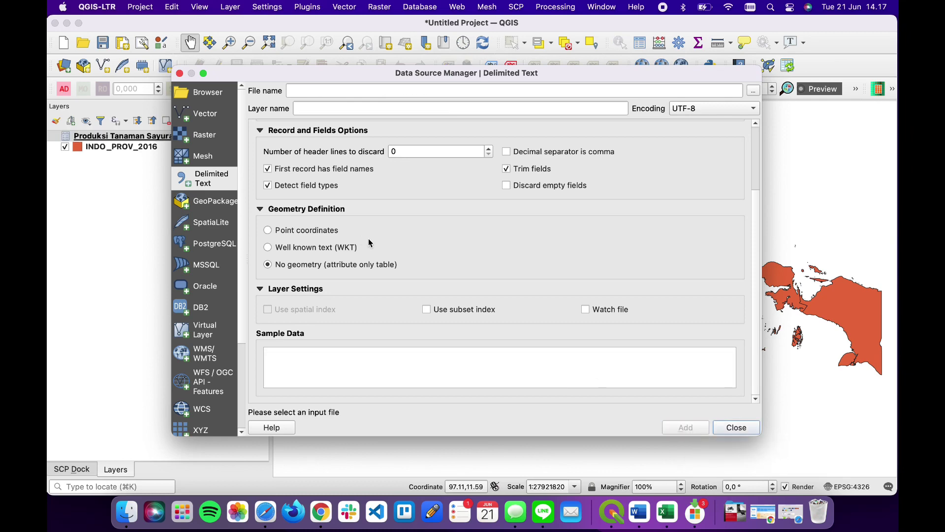
click(743, 430)
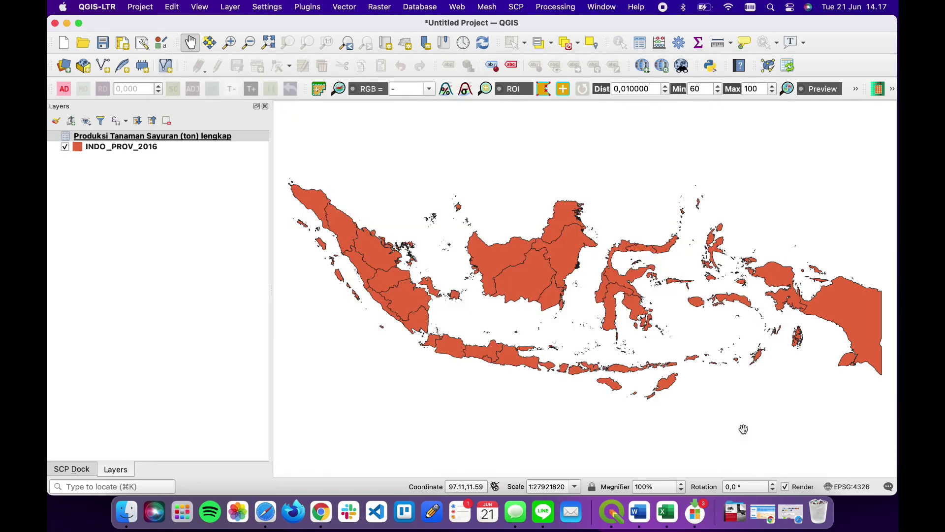
Open the attribute table of the "Produksi Tanaman Sayuran (ton) lengkap" layer
click(214, 137)
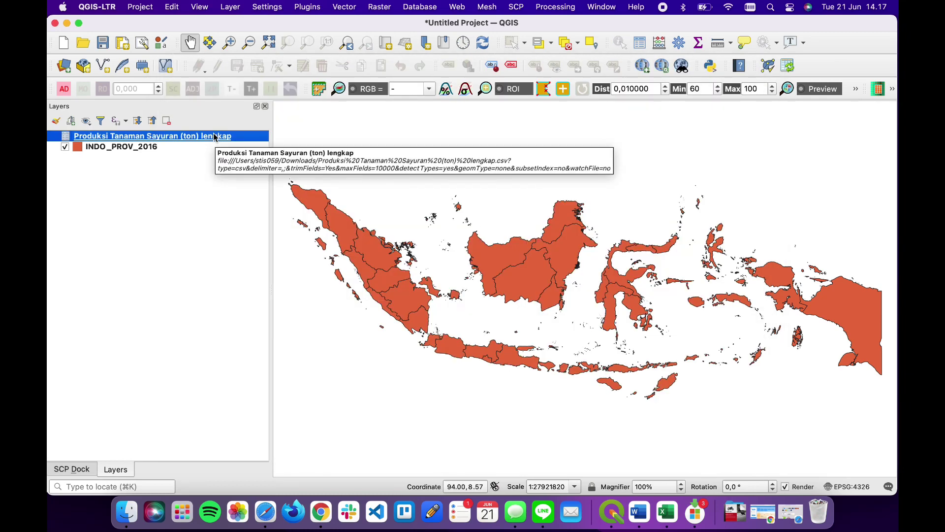
click(641, 42)
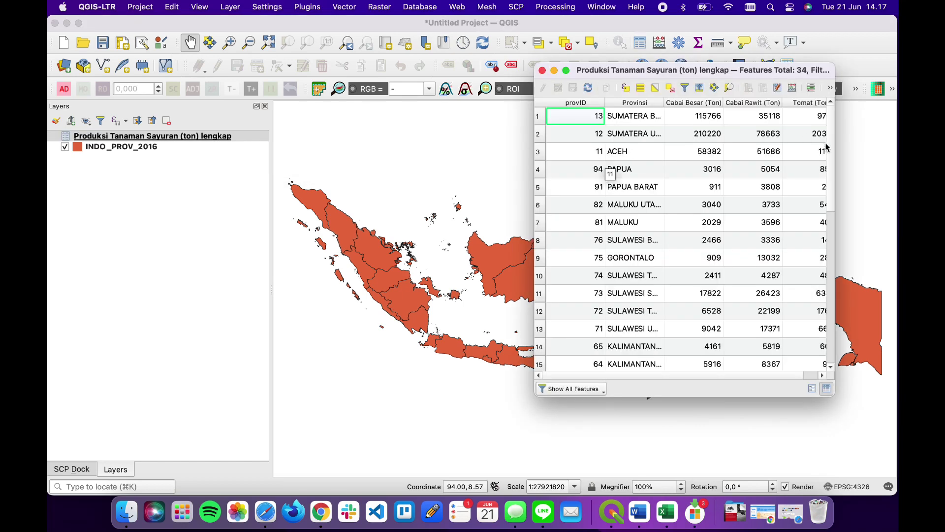
Widen the production attribute table, sort its rows by provID in ascending order, and close the table
drag(835, 146, 886, 146)
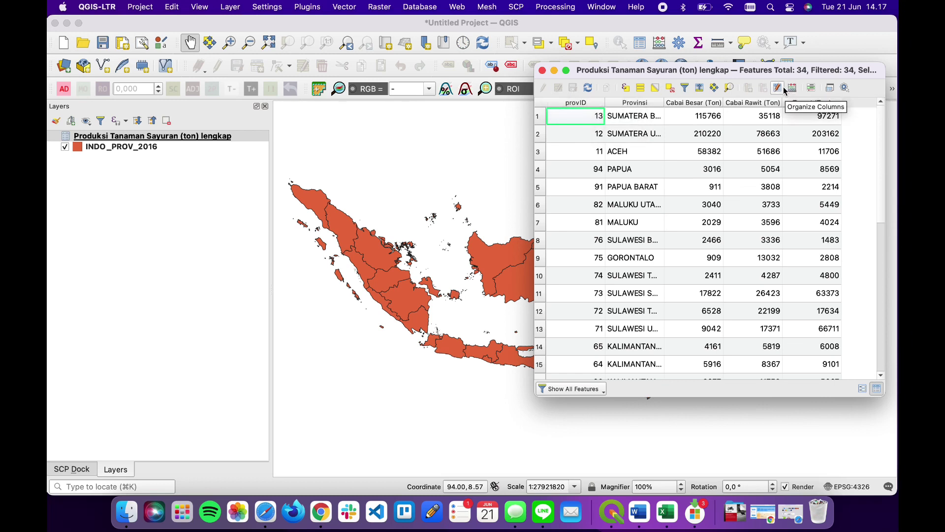
click(587, 103)
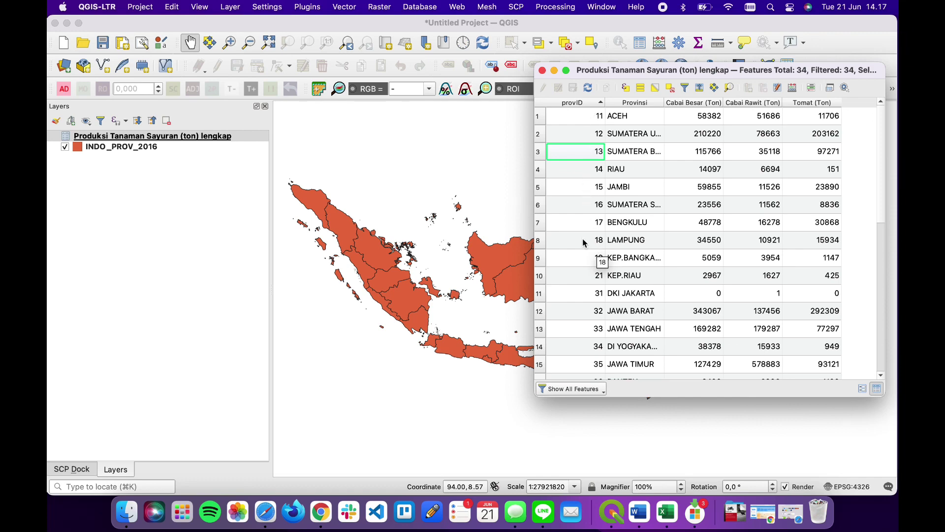
click(542, 70)
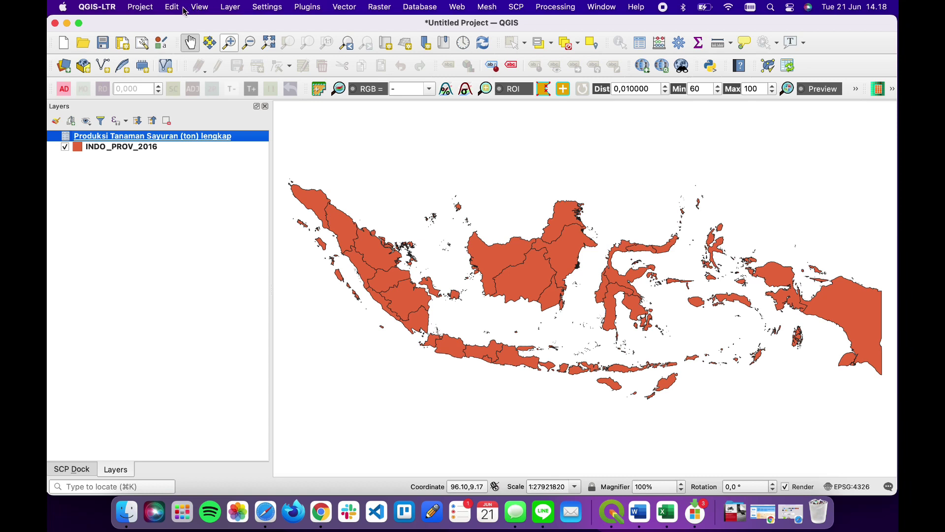
Join "Produksi Tanaman Sayuran (ton) lengkap" to the INDO_PROV_2016 layer, with provID as the join field and IDPROV as the target field
click(113, 148)
right_click(113, 149)
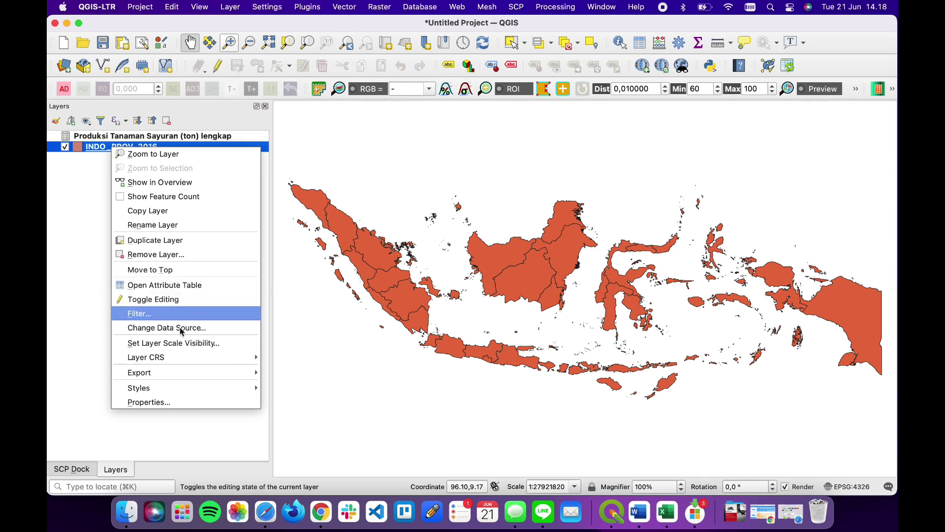
click(179, 402)
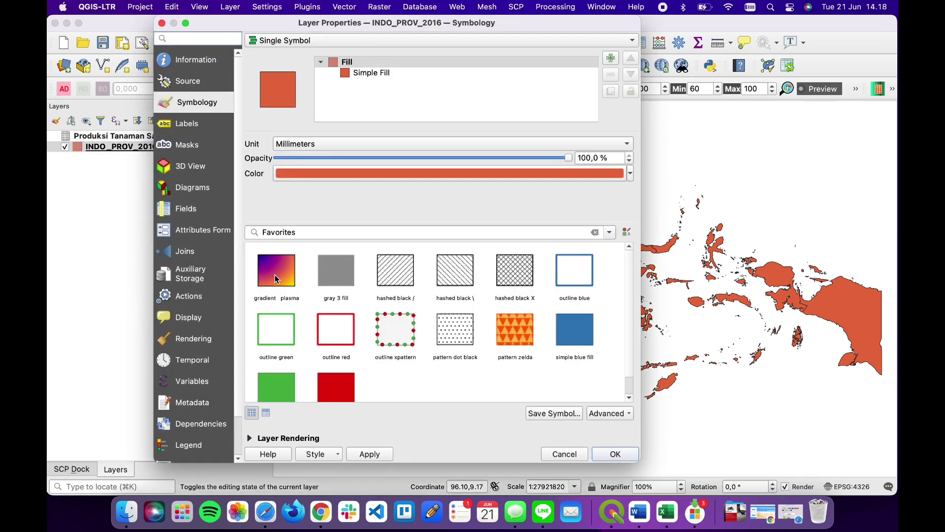
click(190, 255)
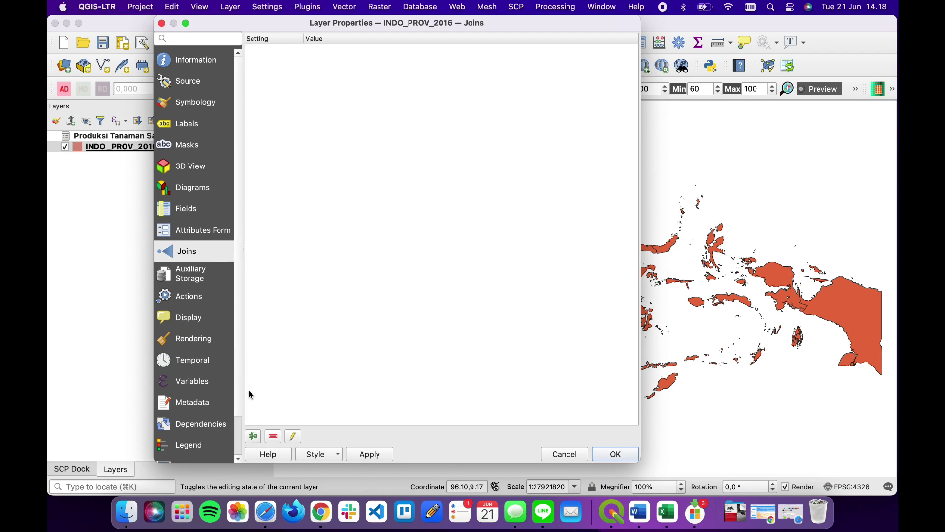
click(254, 436)
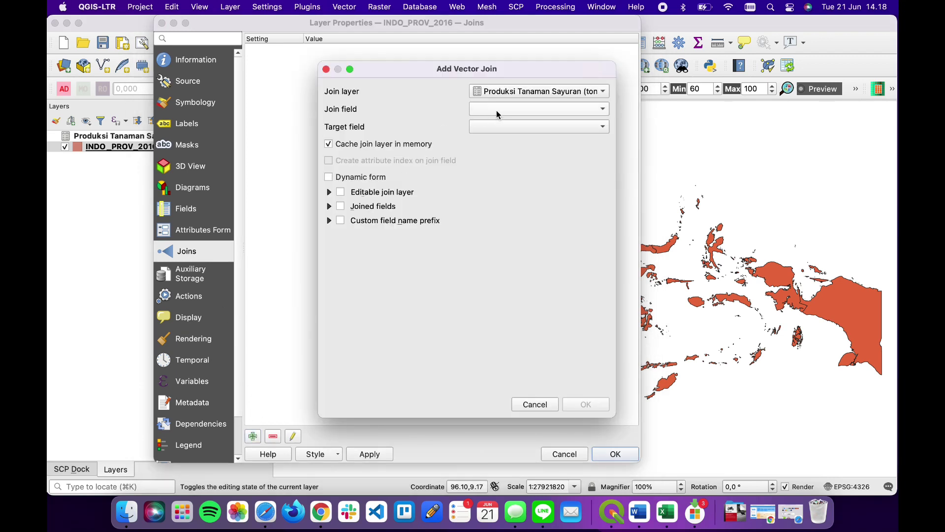
click(497, 110)
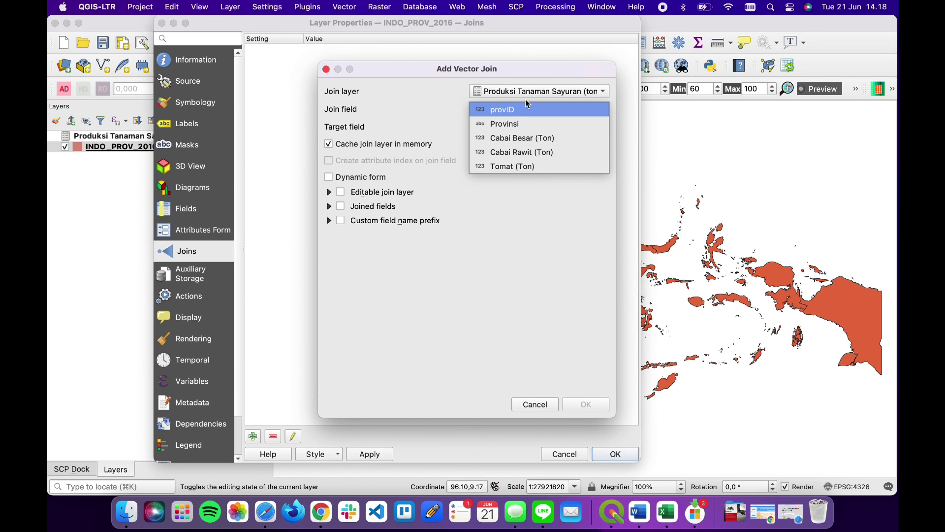
click(506, 111)
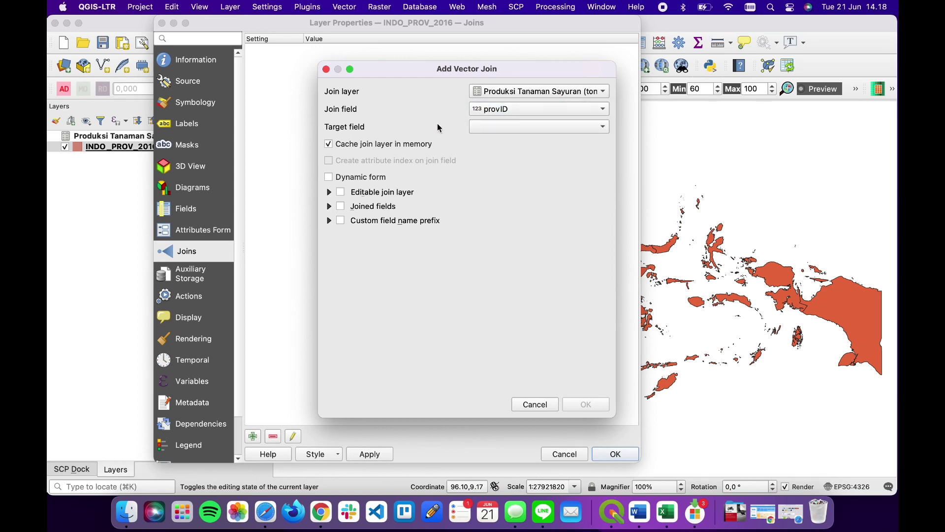
click(583, 129)
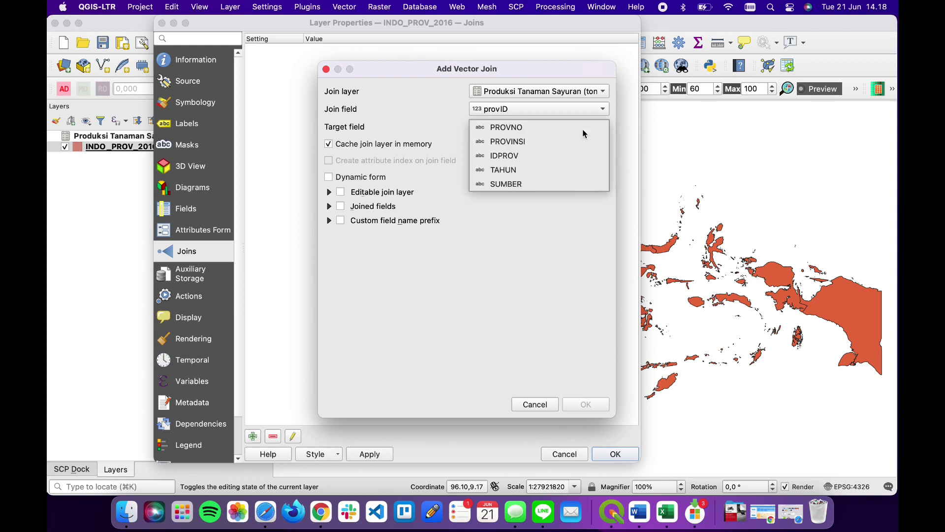
click(540, 156)
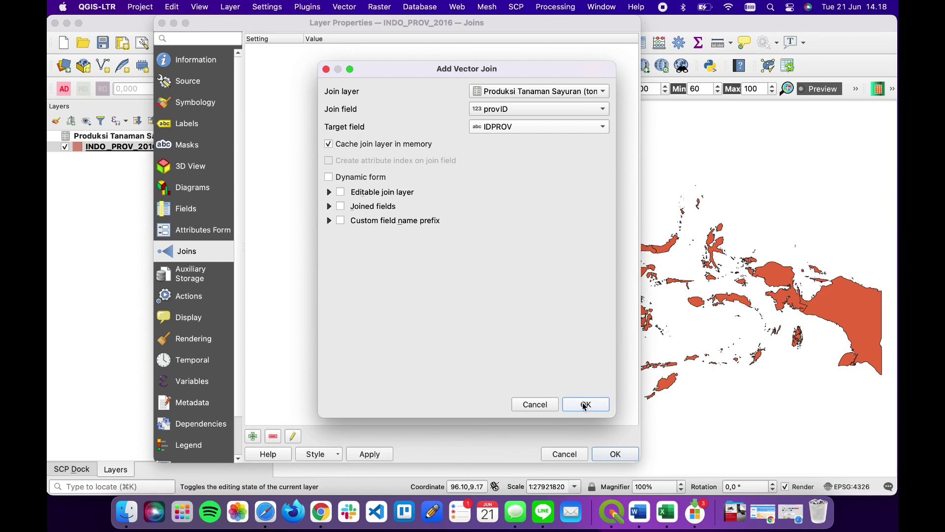
click(560, 452)
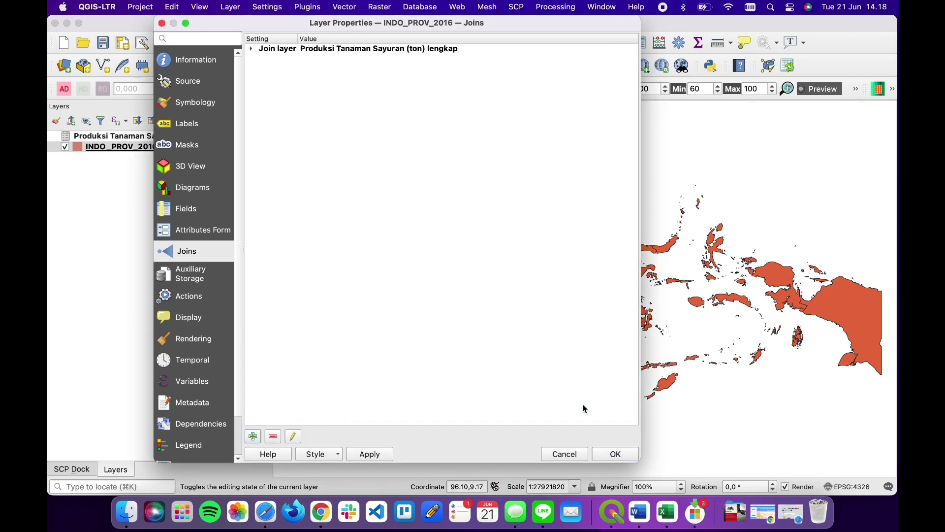
click(370, 454)
click(605, 456)
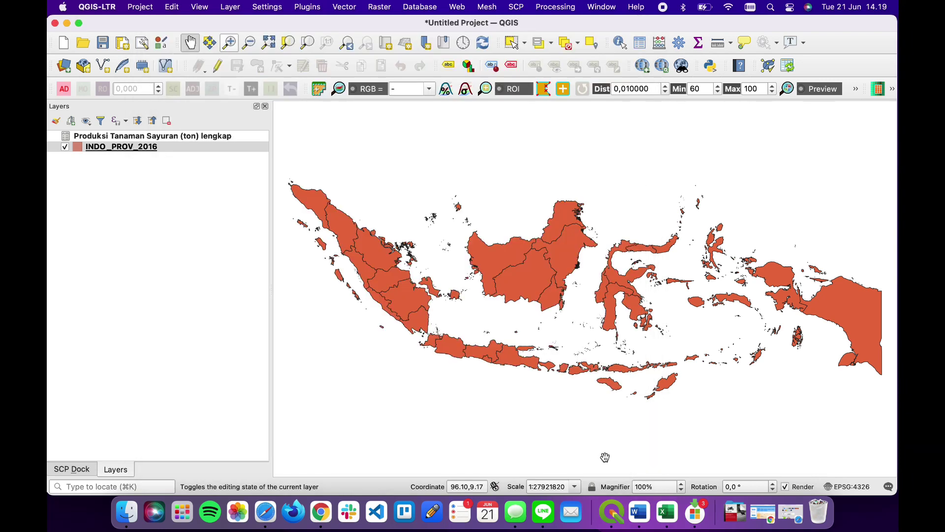
Examine the joined production columns in the INDO_PROV_2016 attribute table, enlarging the table as needed, and close it
click(149, 149)
right_click(149, 149)
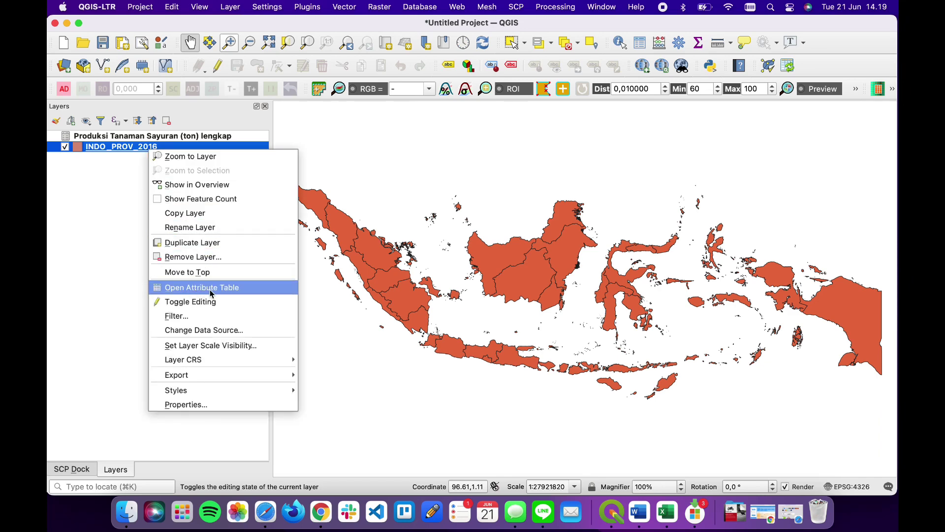
click(200, 290)
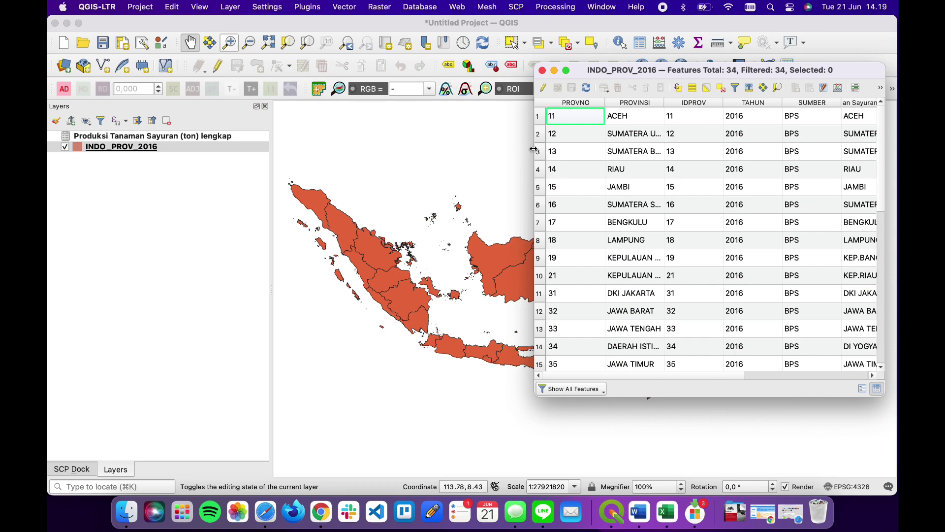
drag(535, 150, 394, 150)
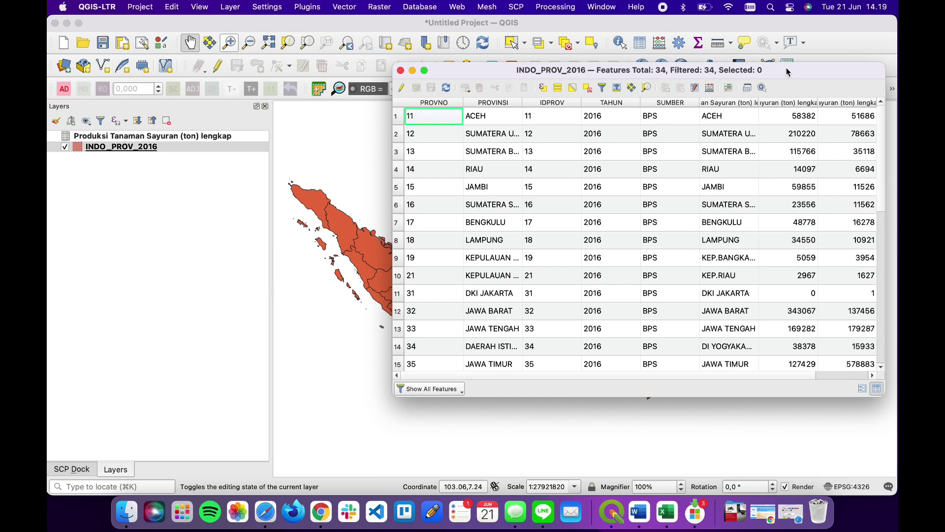
drag(786, 71, 776, 96)
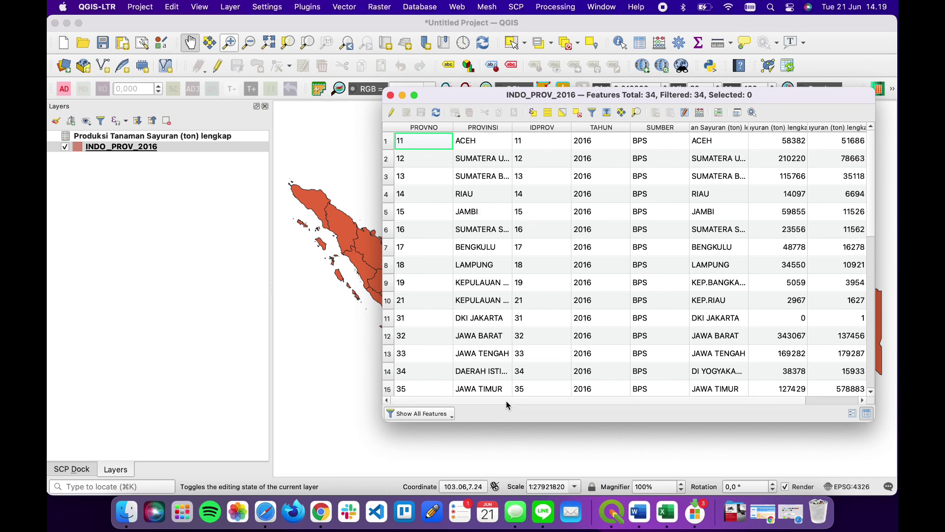
scroll(507, 405, right, 3)
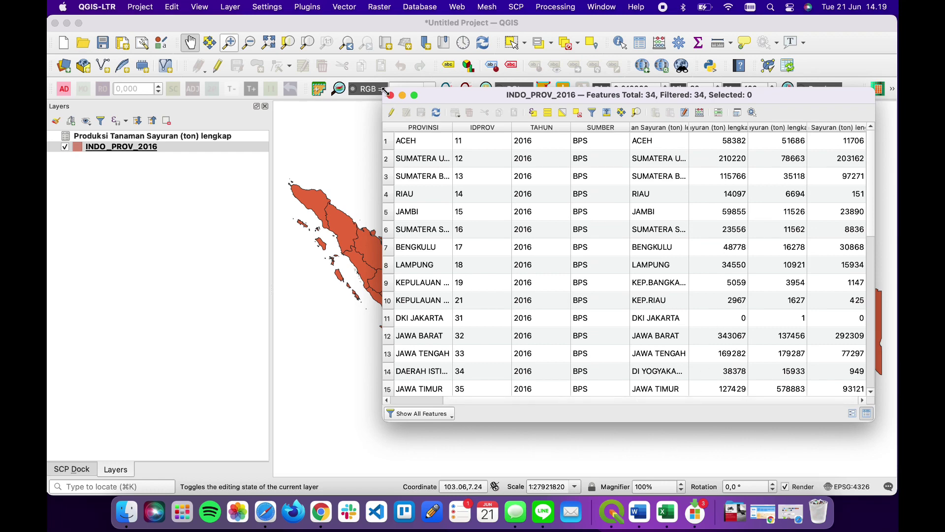
click(391, 96)
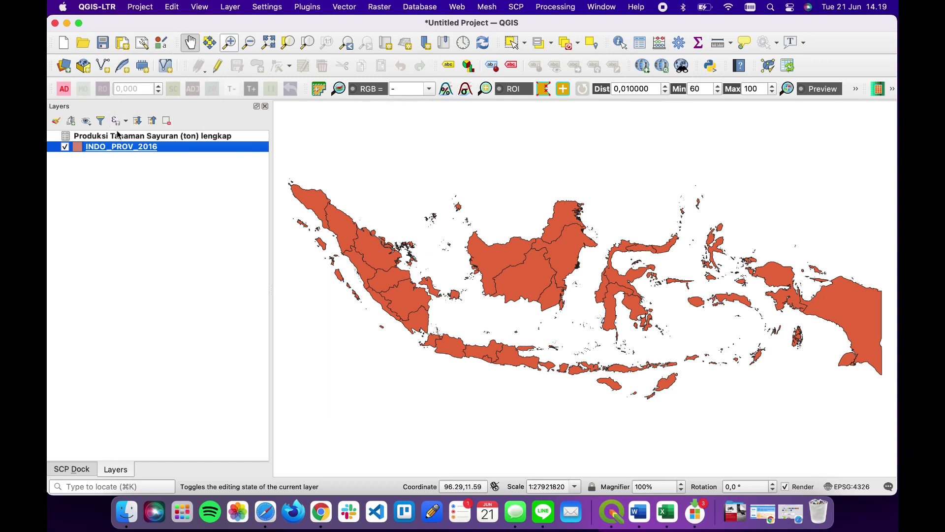
Set the INDO_PROV_2016 symbology to Graduated, based on the joined Cabai Besar (Ton) field
right_click(108, 149)
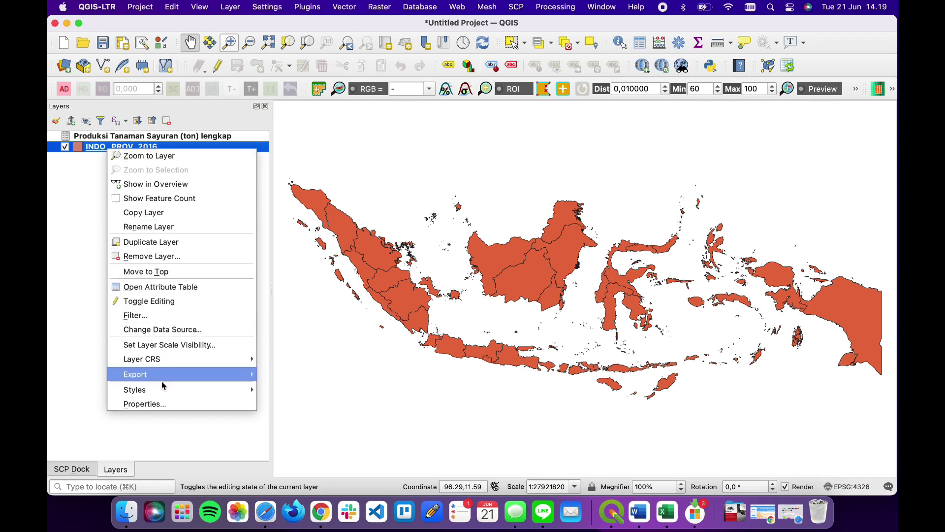
click(160, 405)
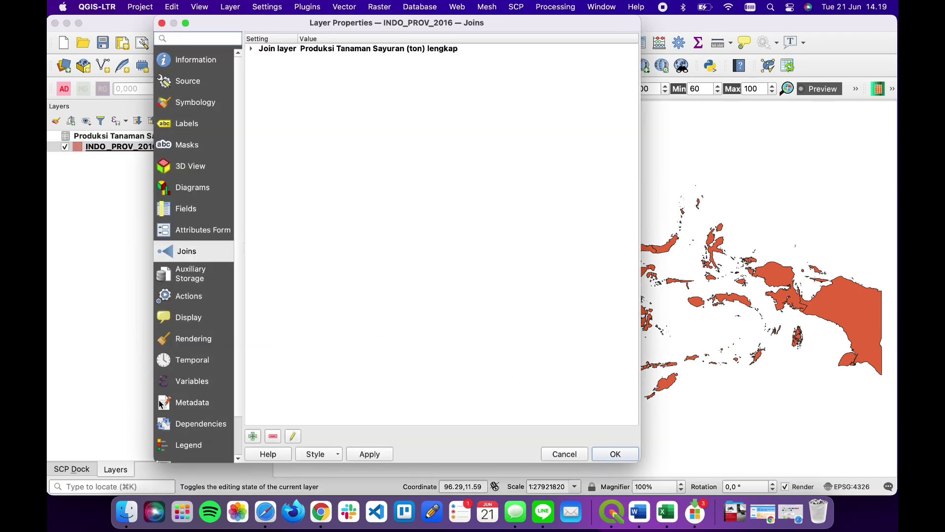
click(199, 113)
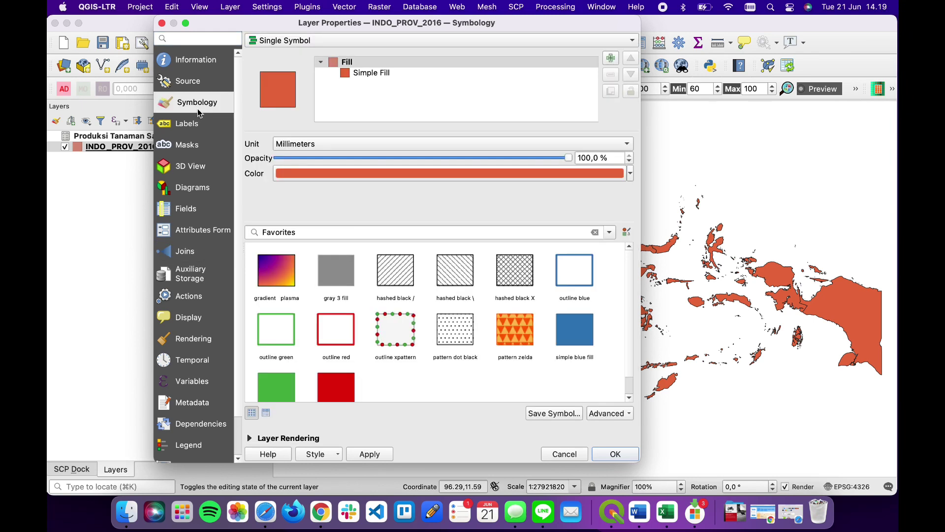
click(410, 41)
click(404, 70)
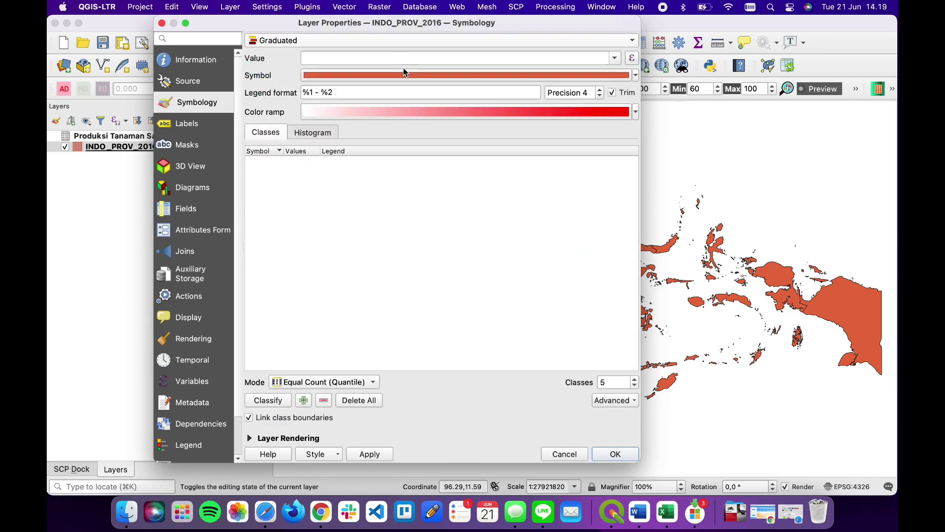
click(614, 58)
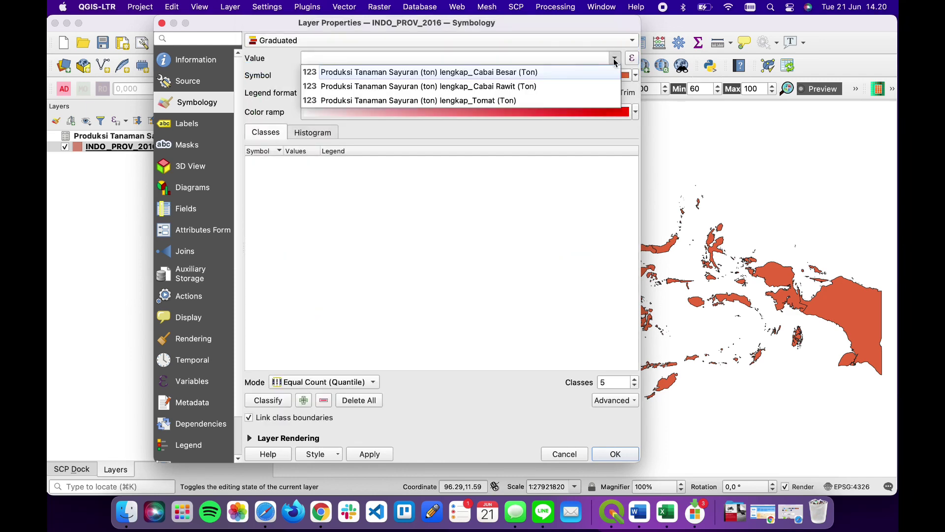
click(575, 72)
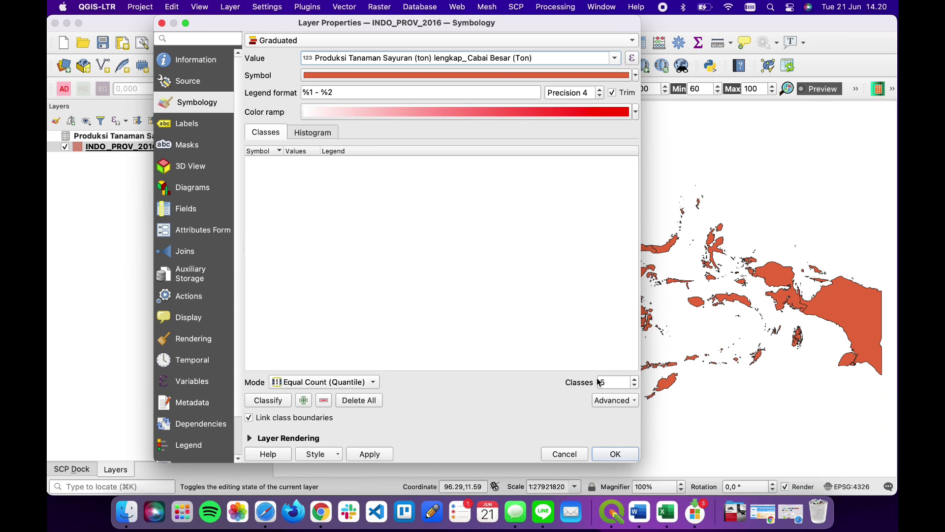
Classify the values into 5 classes with Equal Count (Quantile) mode and apply the styling to the map
click(372, 384)
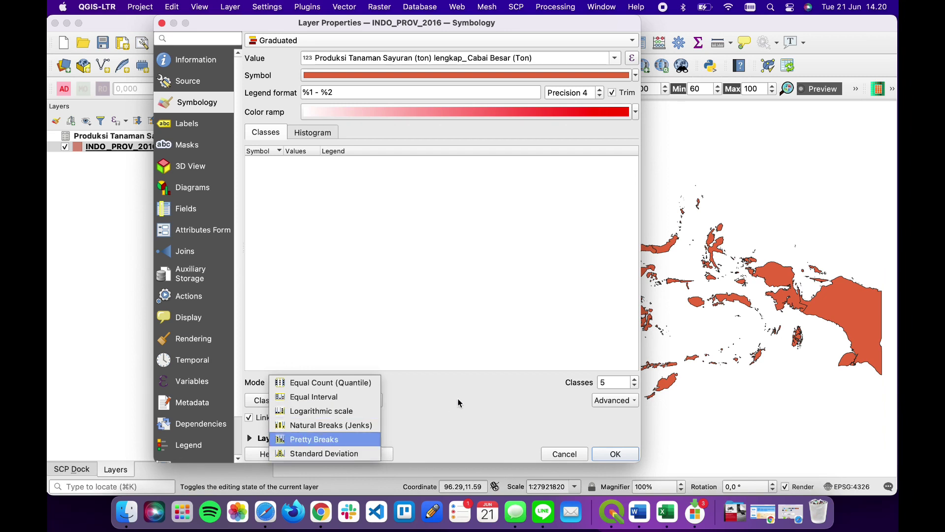
click(369, 383)
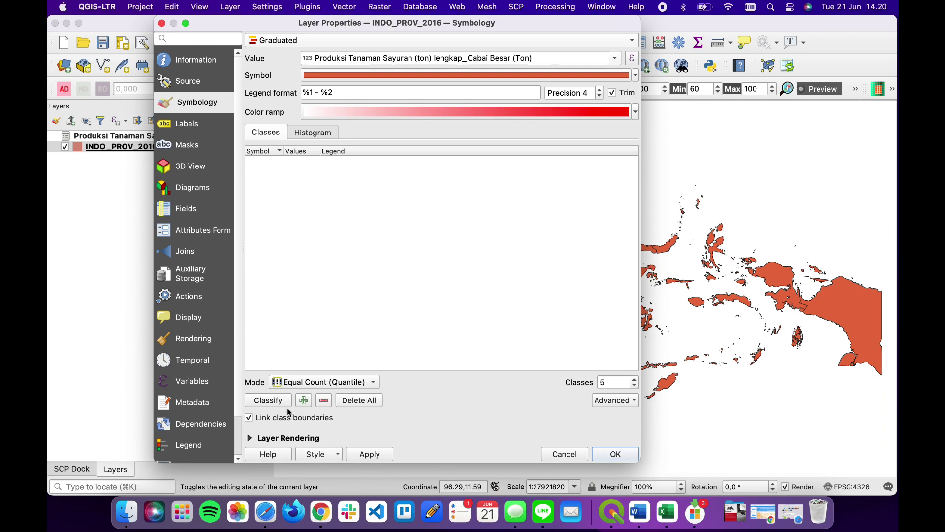
click(269, 400)
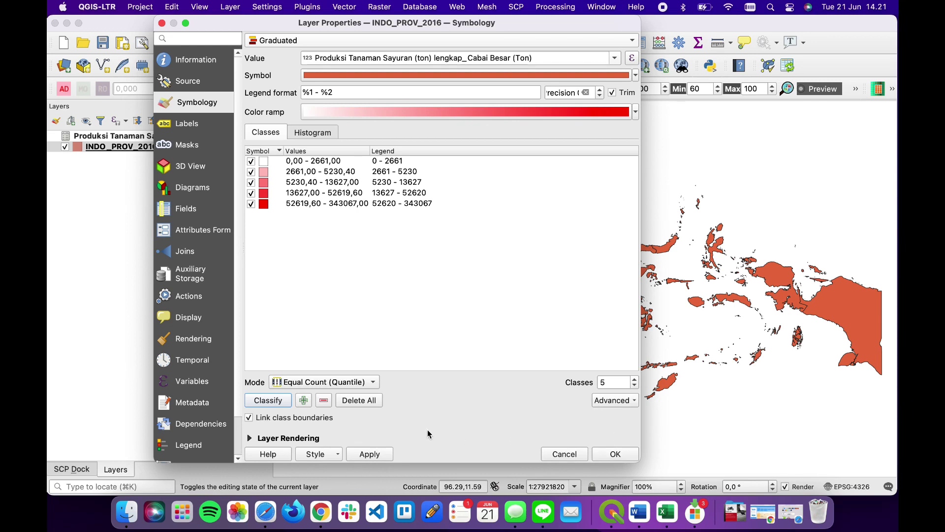
click(385, 455)
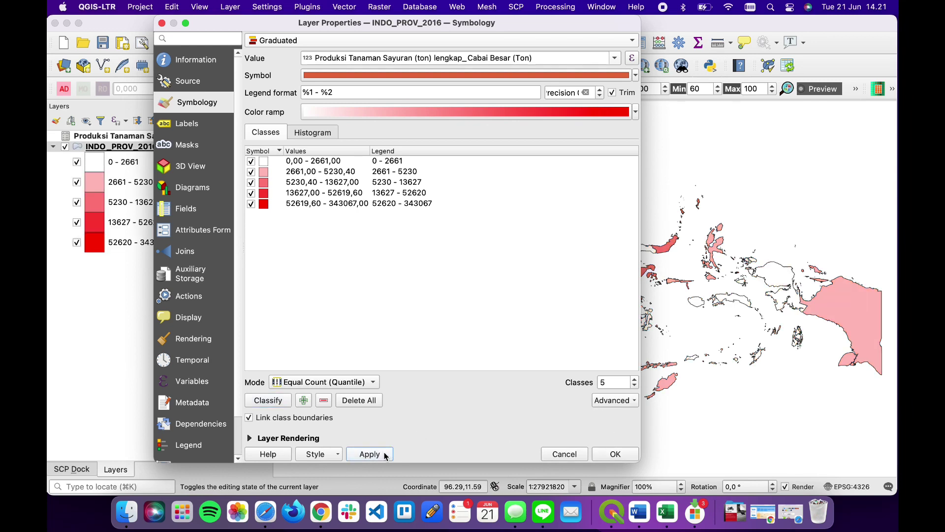
click(613, 454)
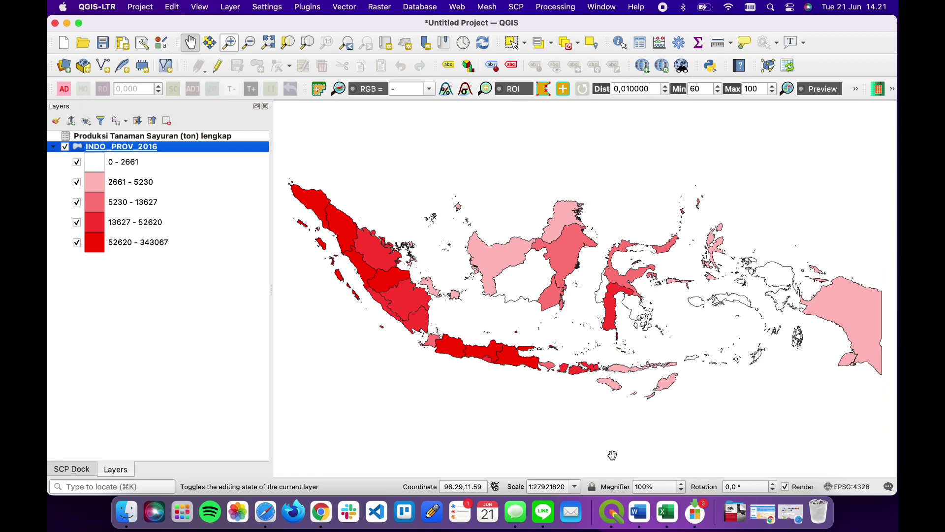
click(613, 455)
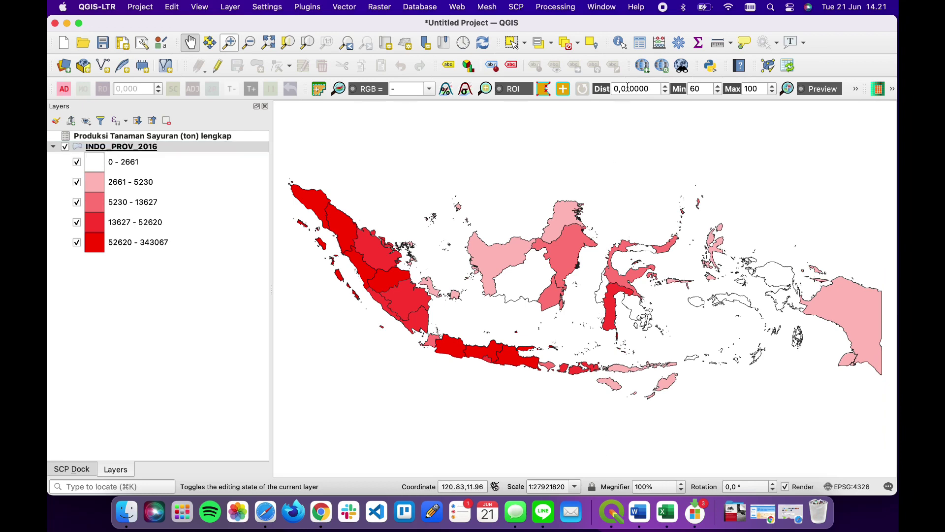
Open the INDO_PROV_2016 attribute table beside the map and hide the 2661 - 5230, 5230 - 13627 and 13627 - 52620 classes
click(640, 44)
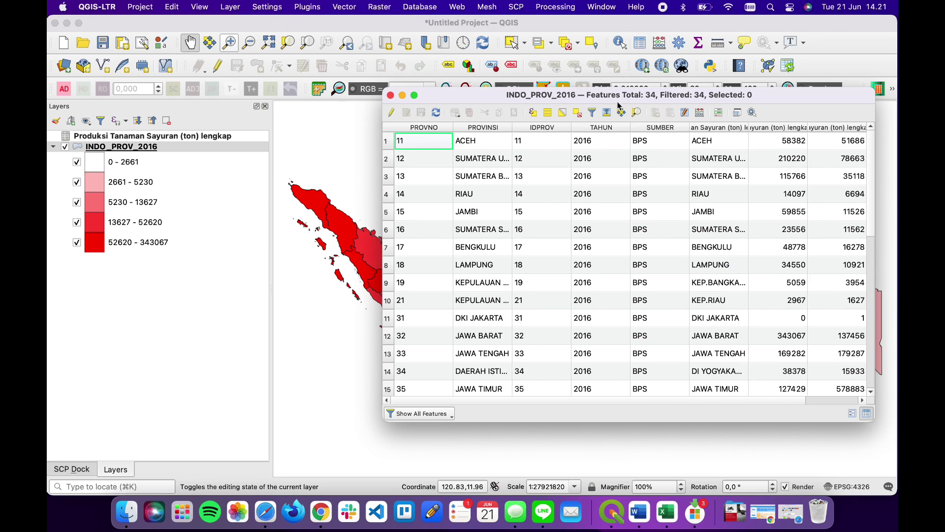
drag(619, 104, 853, 114)
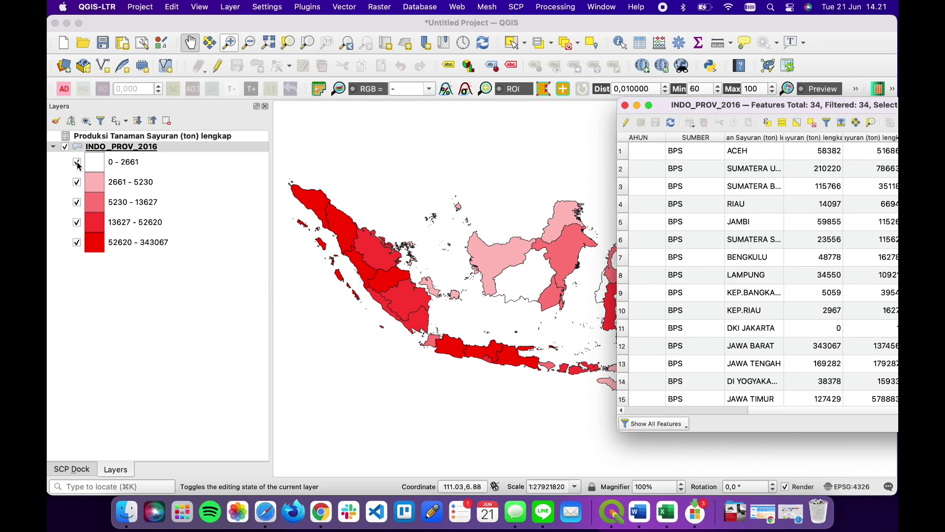
click(78, 183)
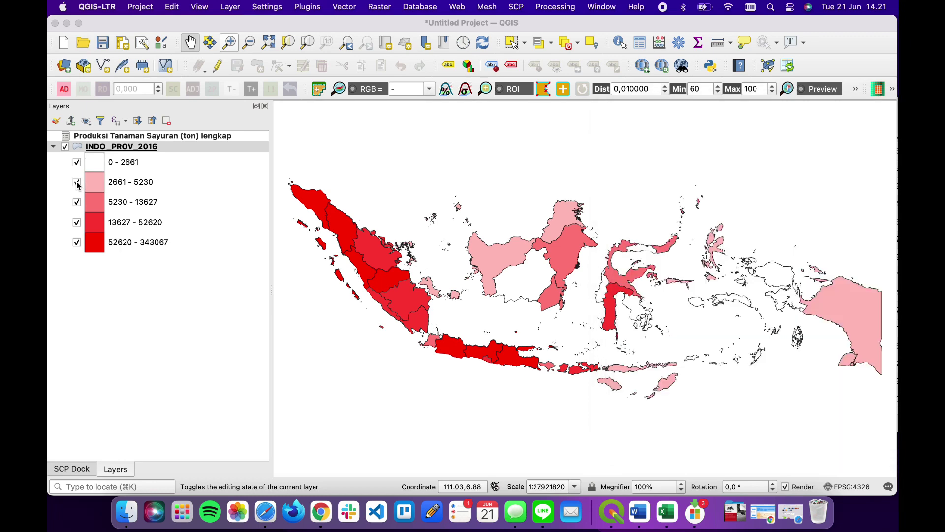
click(78, 183)
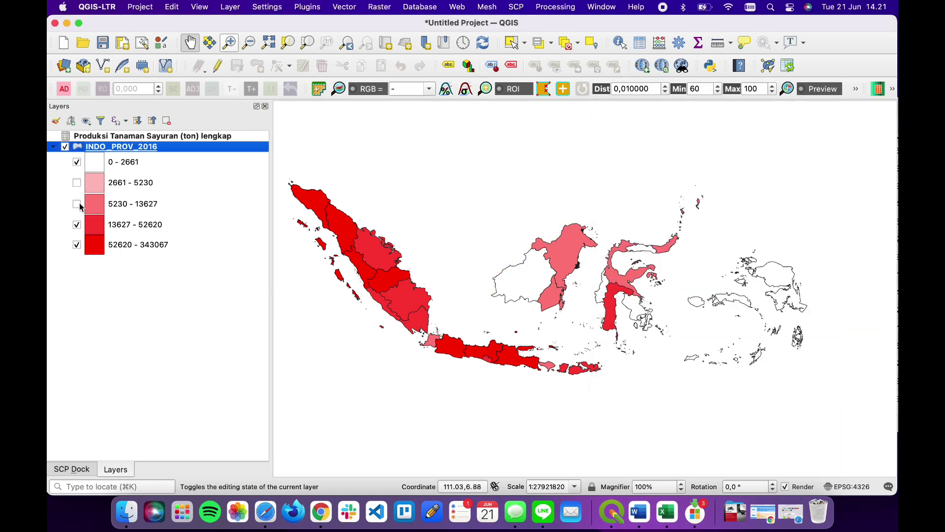
click(78, 204)
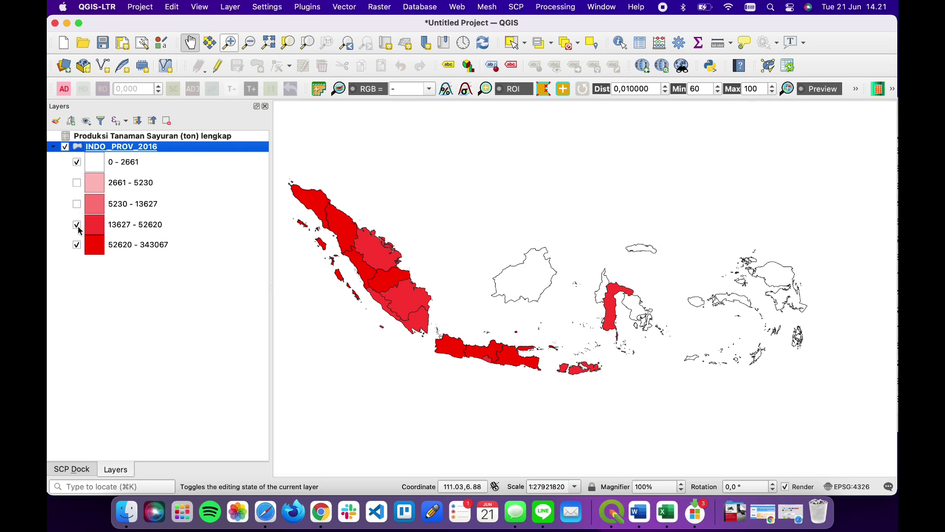
click(78, 228)
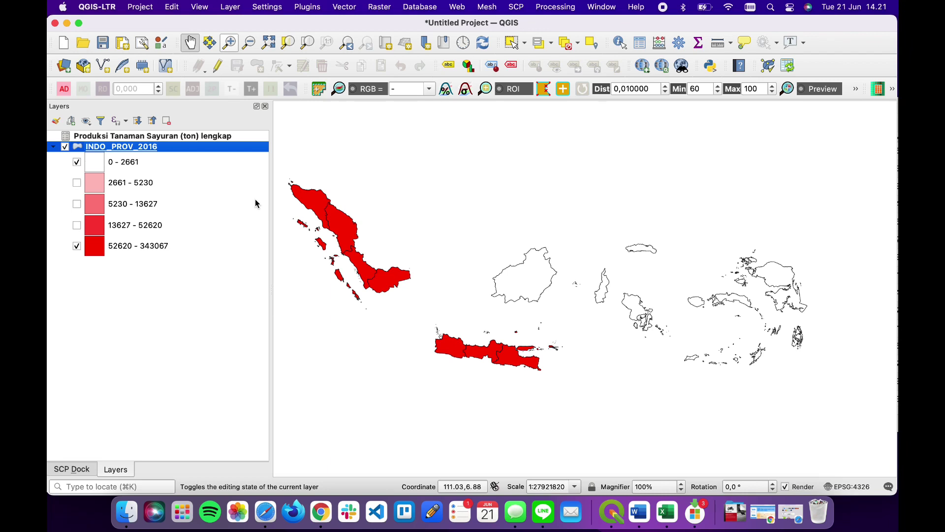
Select the ACEH record in the attribute table and the Sumatera Utara polygon on the map, and clear the selection
key(F6)
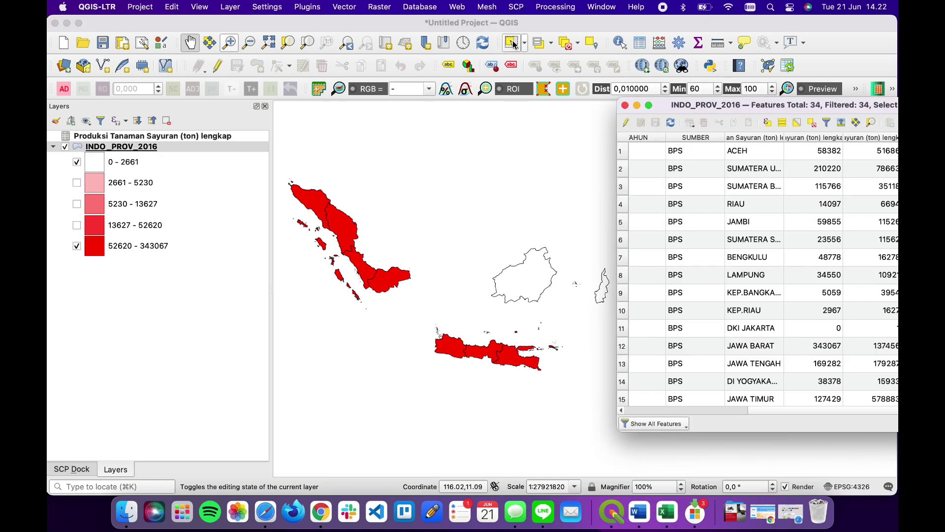
click(625, 154)
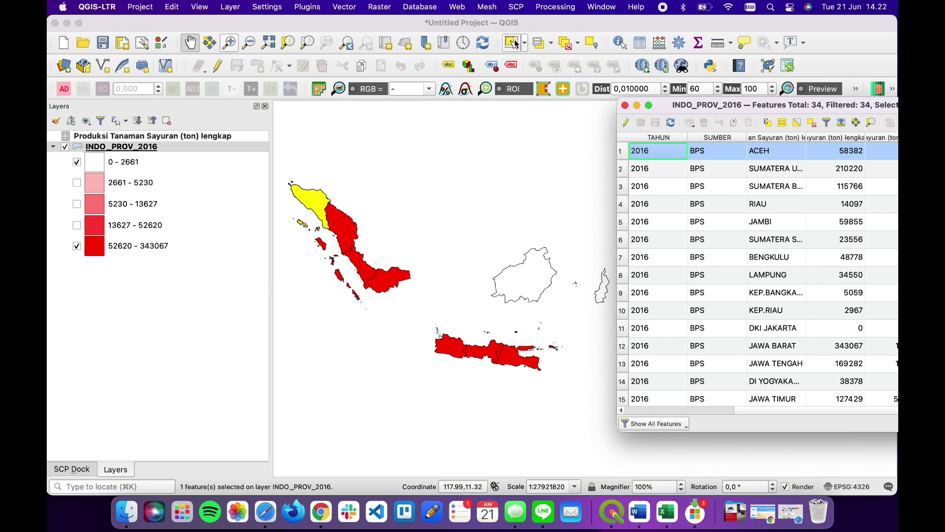
click(515, 43)
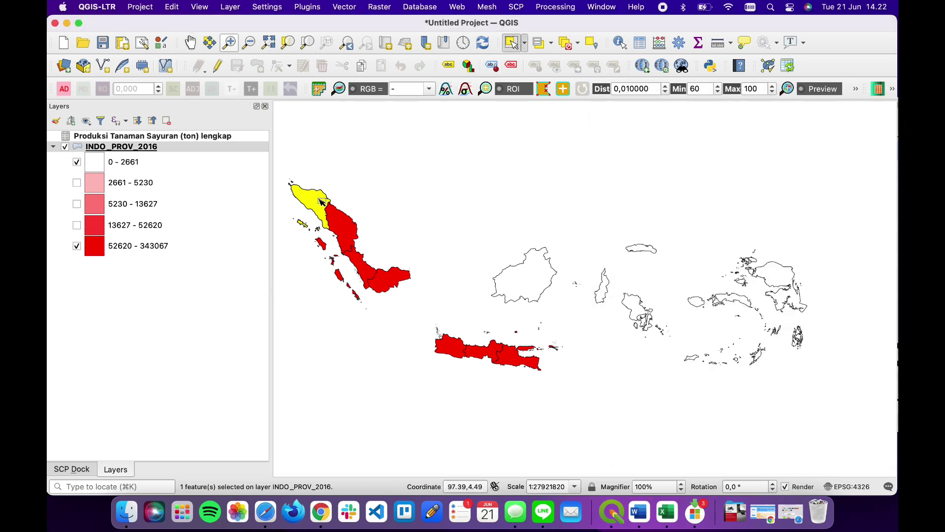
click(340, 225)
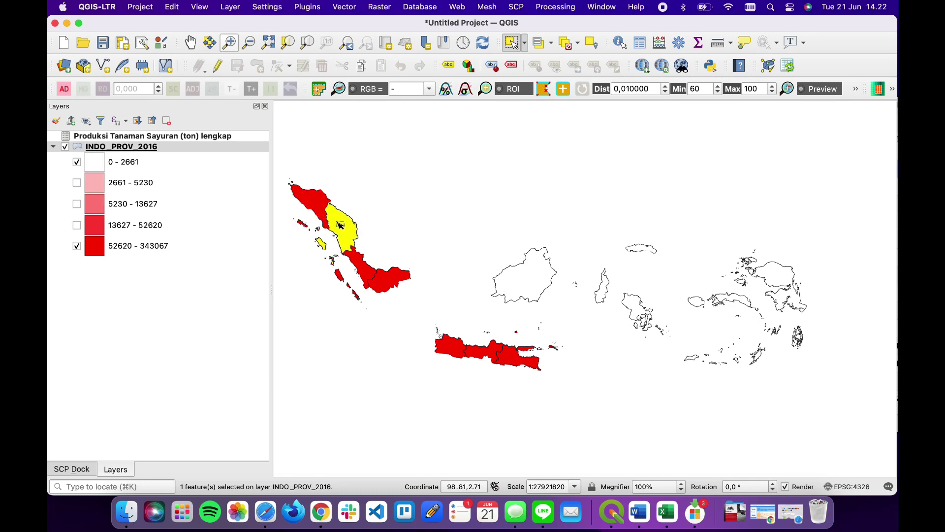
click(566, 43)
Narrow the main window to fit beside the attribute table and select the red Sumatra and Java provinces and one white Kalimantan province individually
drag(897, 45, 619, 74)
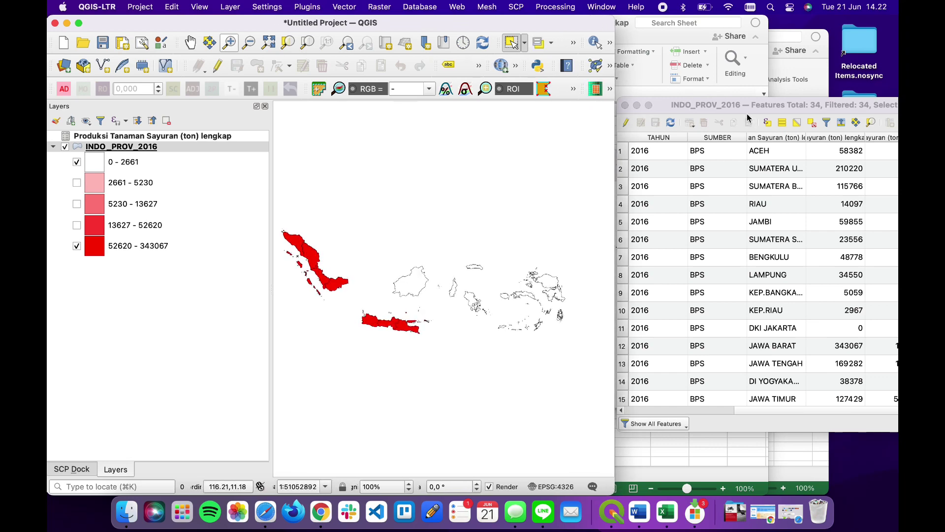
click(319, 269)
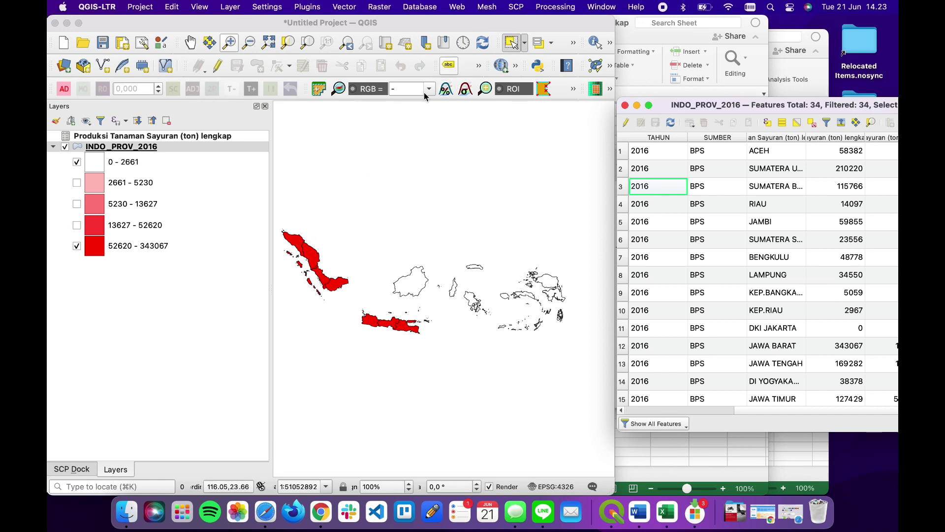
click(297, 243)
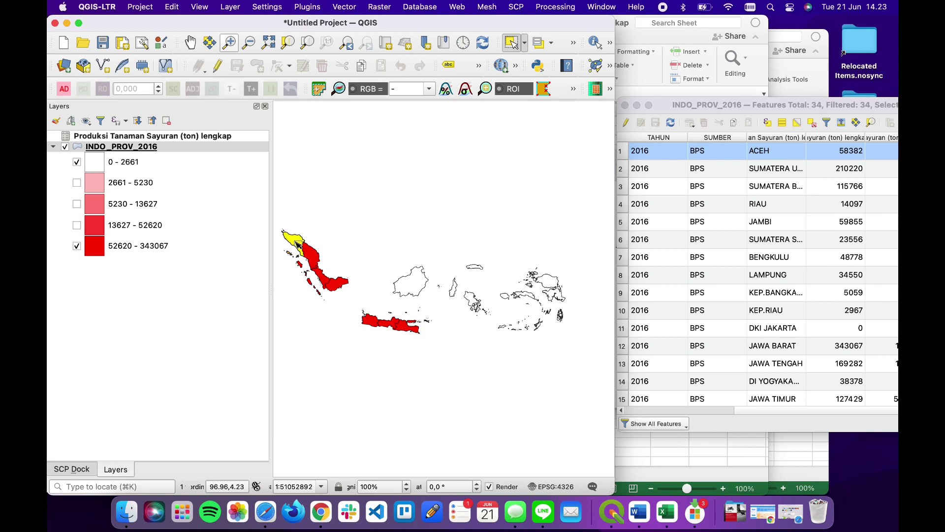
click(319, 262)
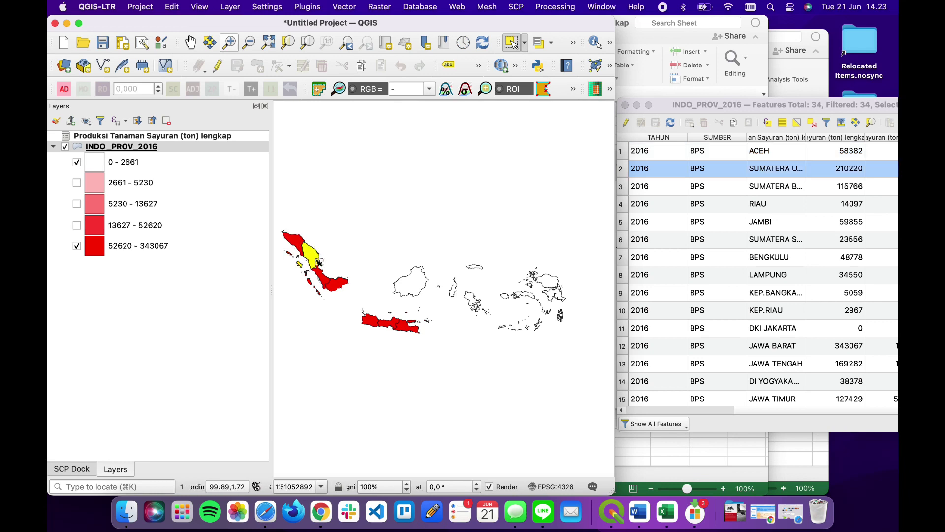
click(323, 279)
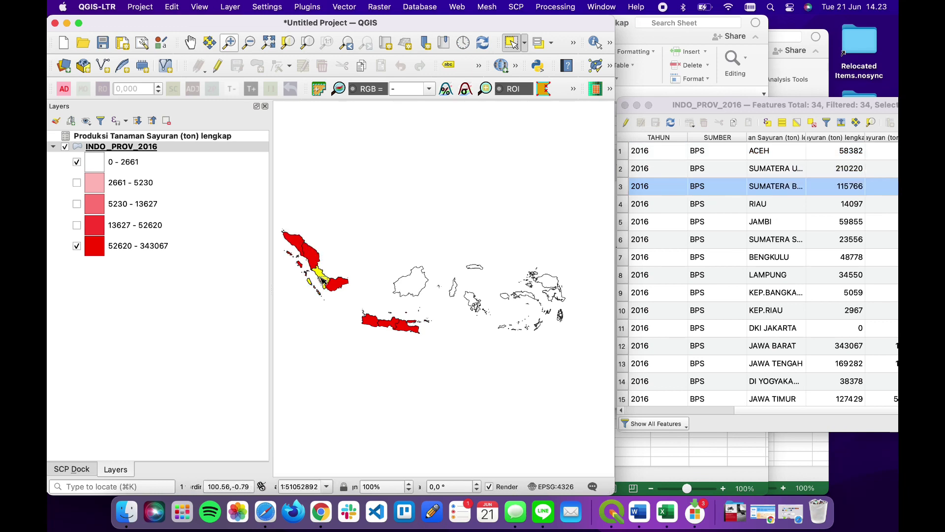
click(334, 289)
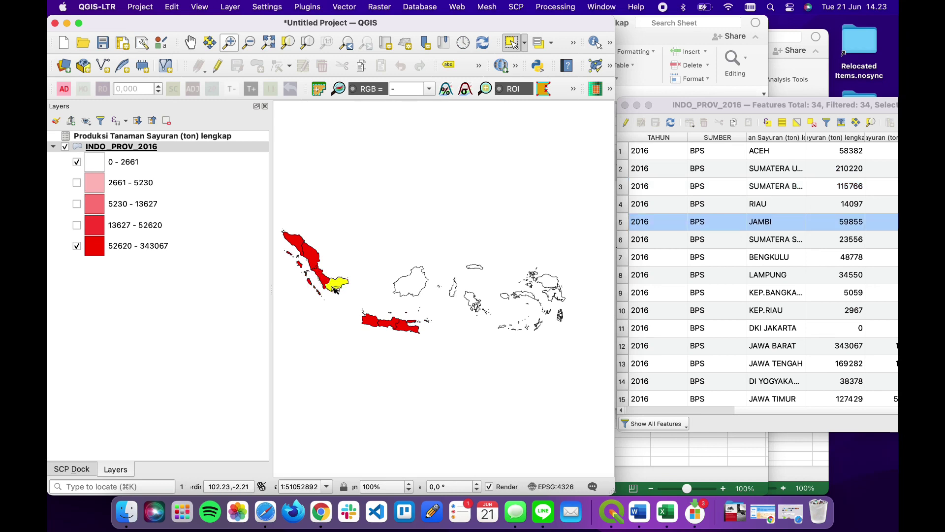
click(381, 324)
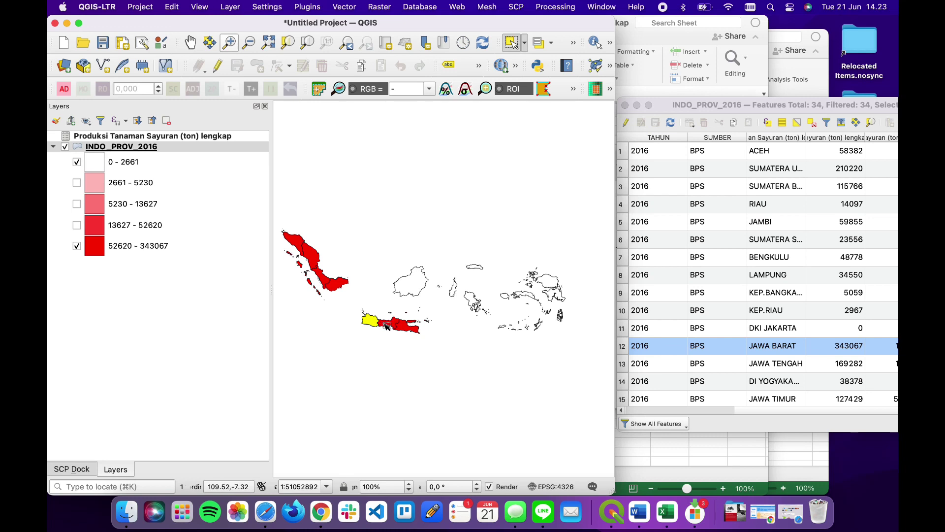
click(387, 326)
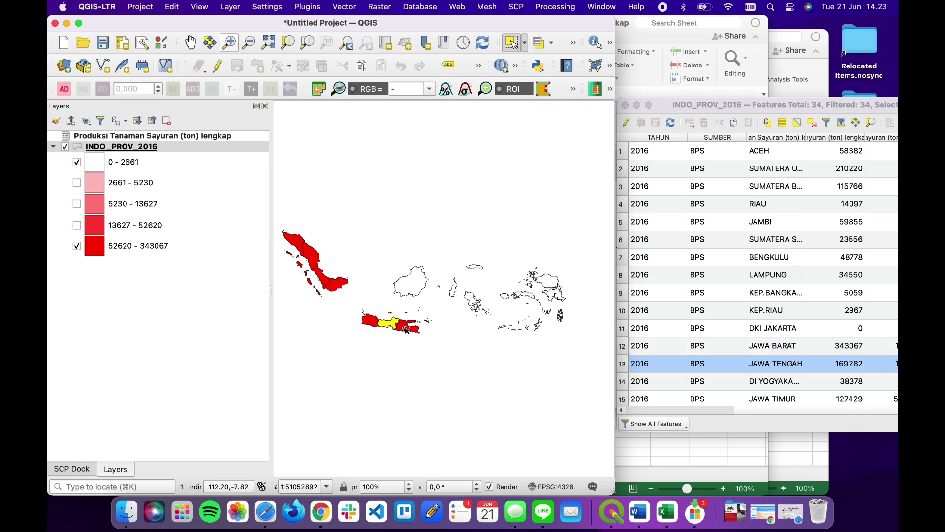
click(405, 329)
click(415, 294)
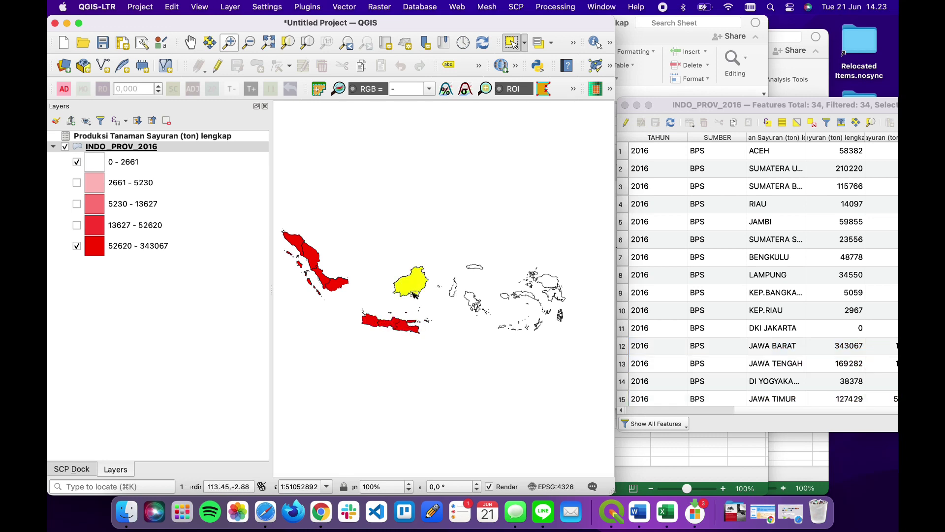